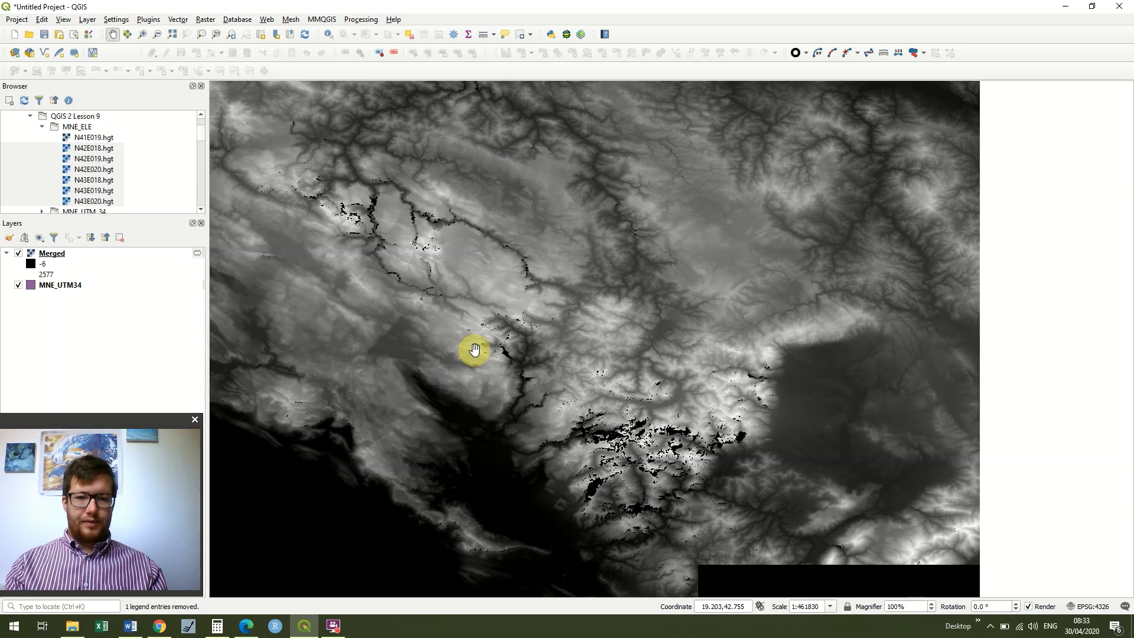
Drag the Merged raster below MNE_UTM34 so the purple boundary draws over the elevation.
drag(482, 350, 522, 360)
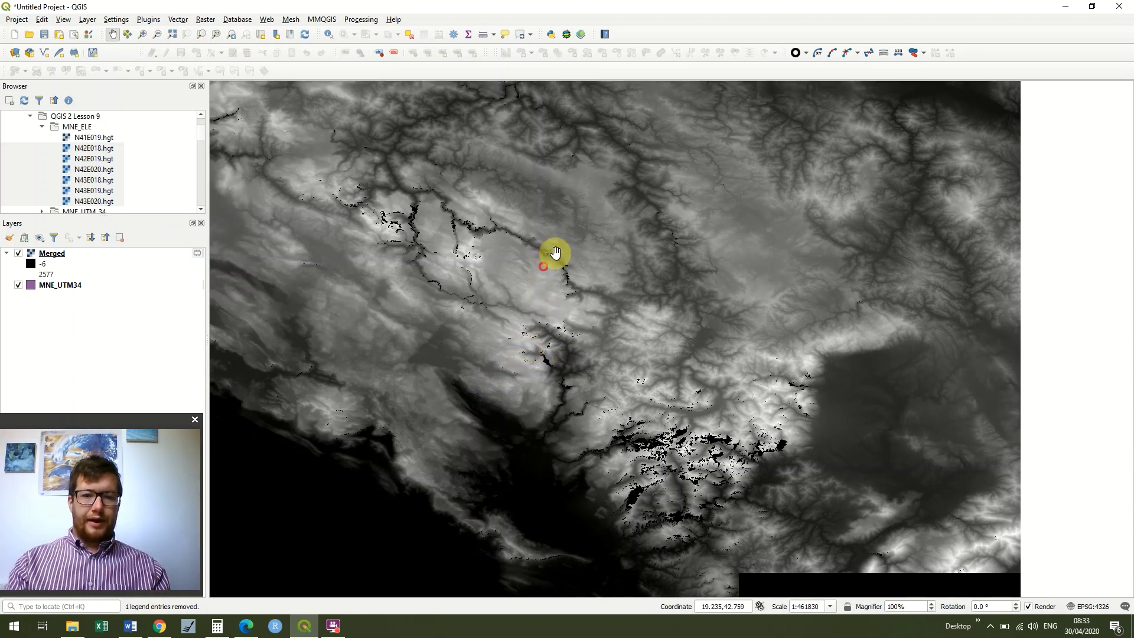
drag(429, 477, 448, 385)
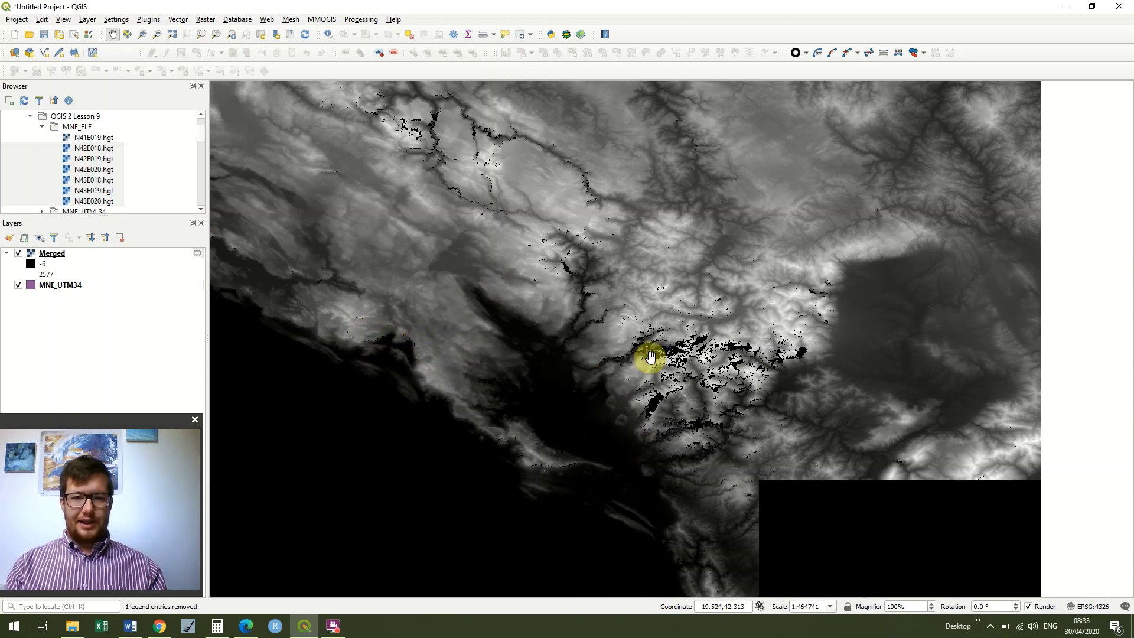
drag(626, 418, 575, 496)
drag(615, 419, 595, 263)
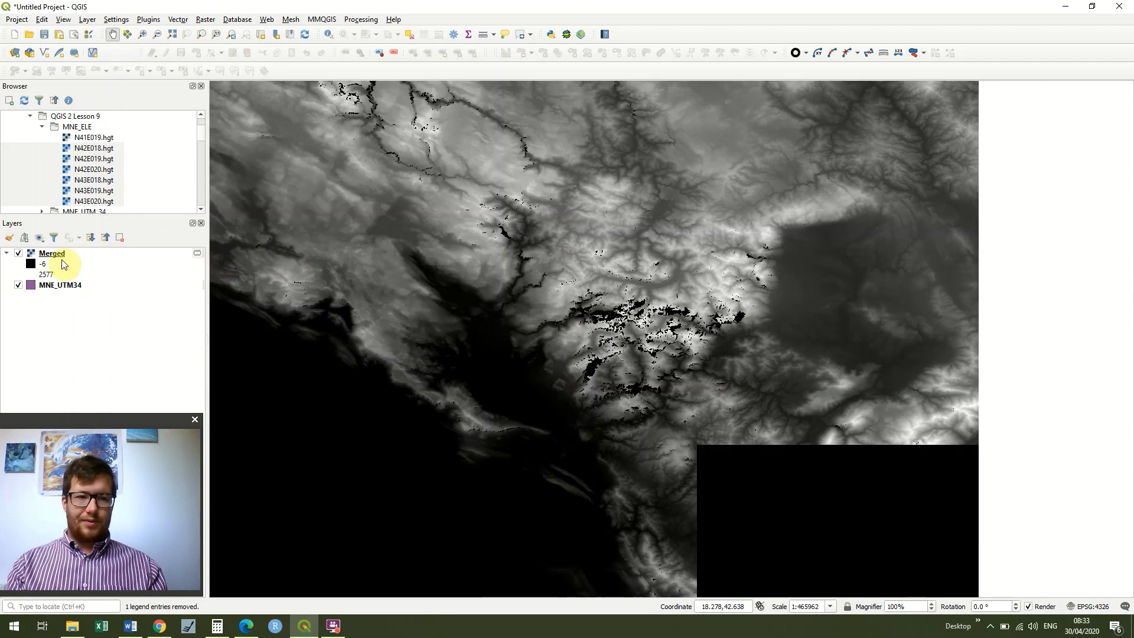
drag(63, 253, 60, 323)
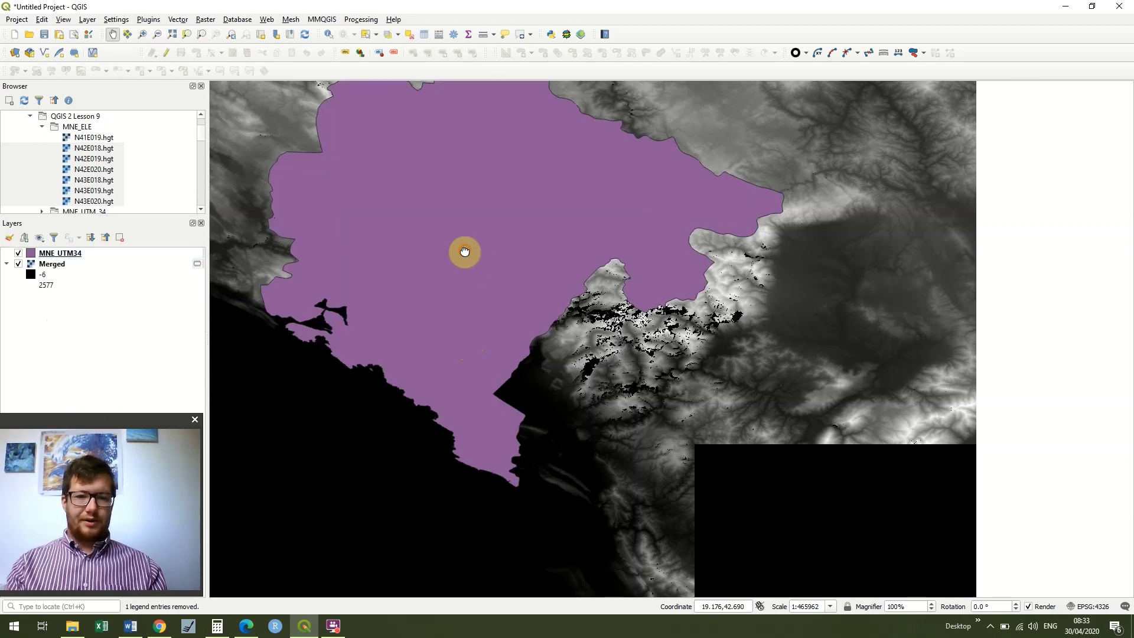
drag(504, 400, 603, 498)
drag(638, 377, 496, 210)
drag(494, 335, 492, 363)
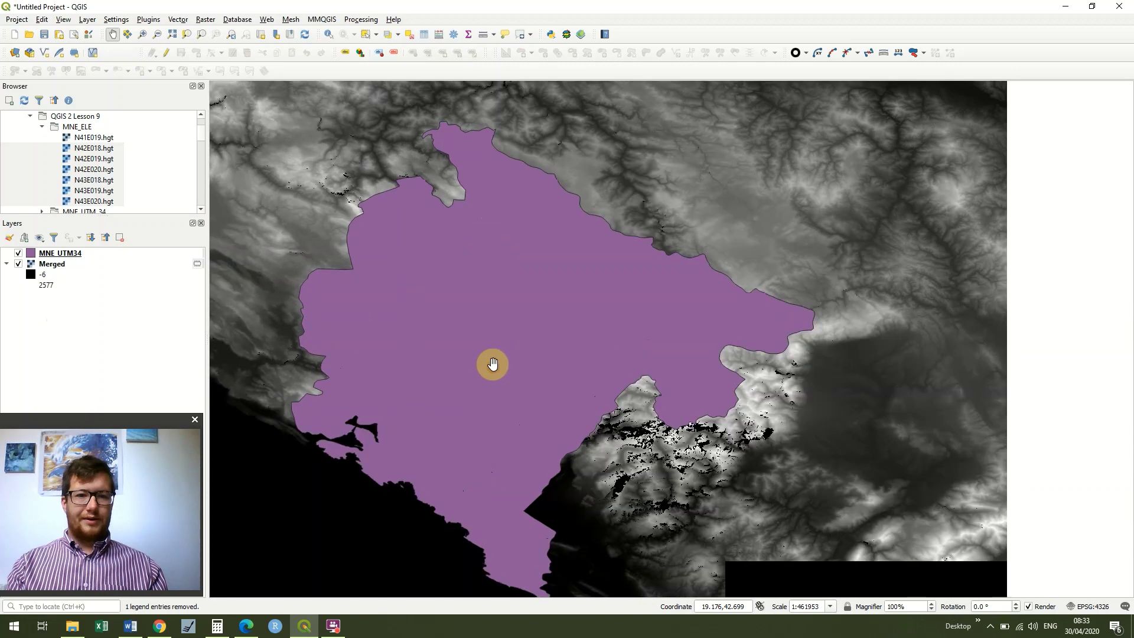
drag(560, 376, 587, 351)
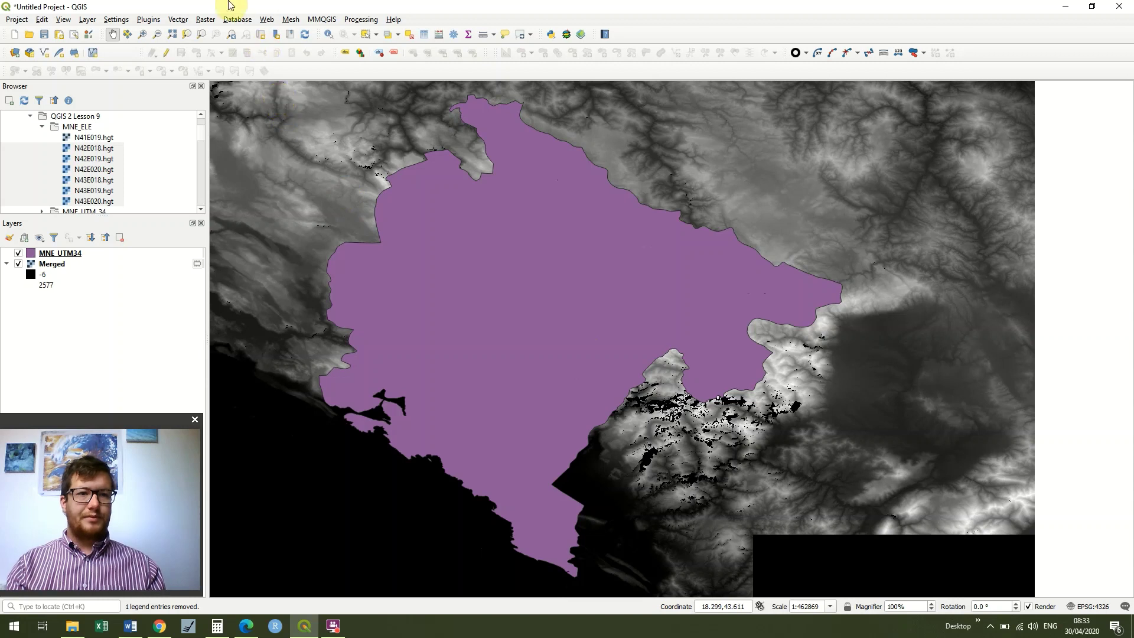
Open Raster > Extraction > Clip Raster by Mask Layer with Merged as input and MNE_UTM34 as mask.
click(210, 19)
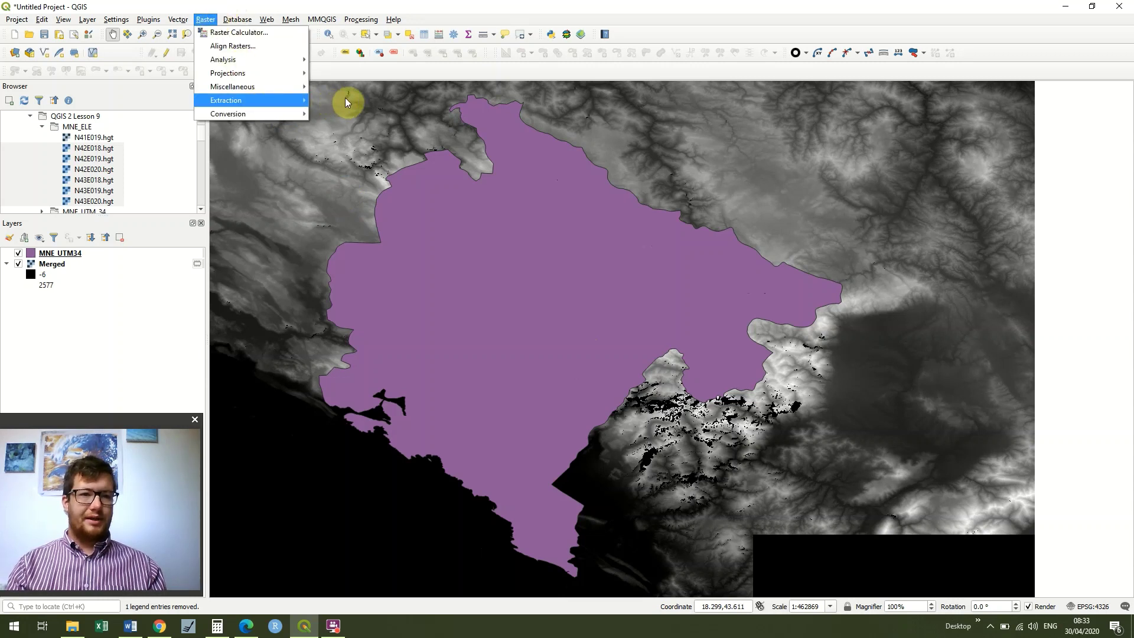
mouse_move(428, 109)
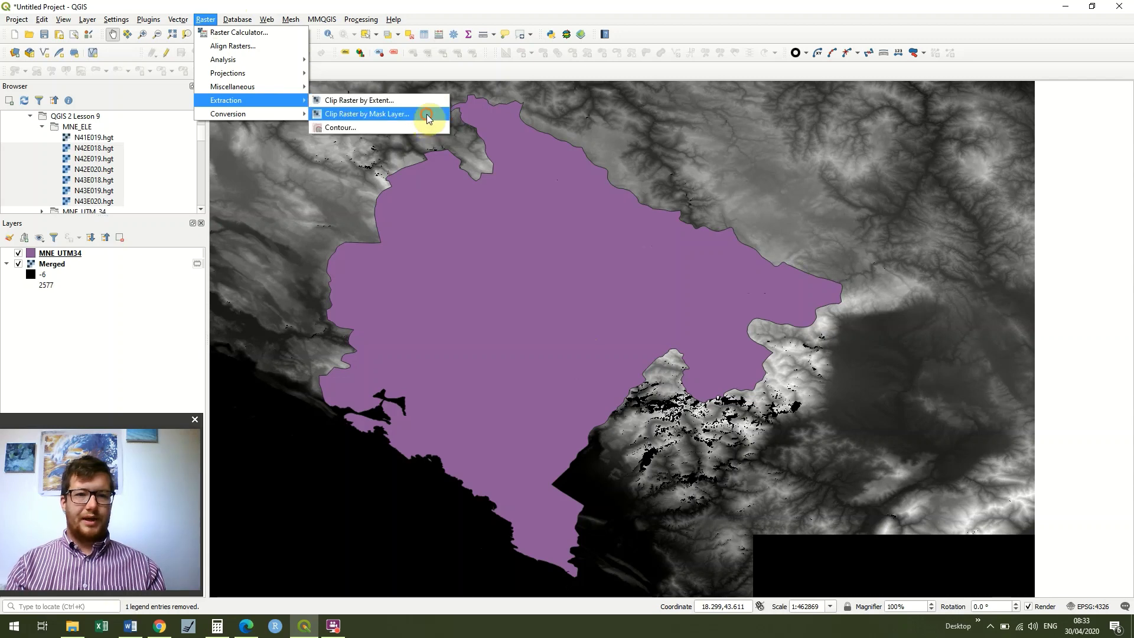
click(427, 116)
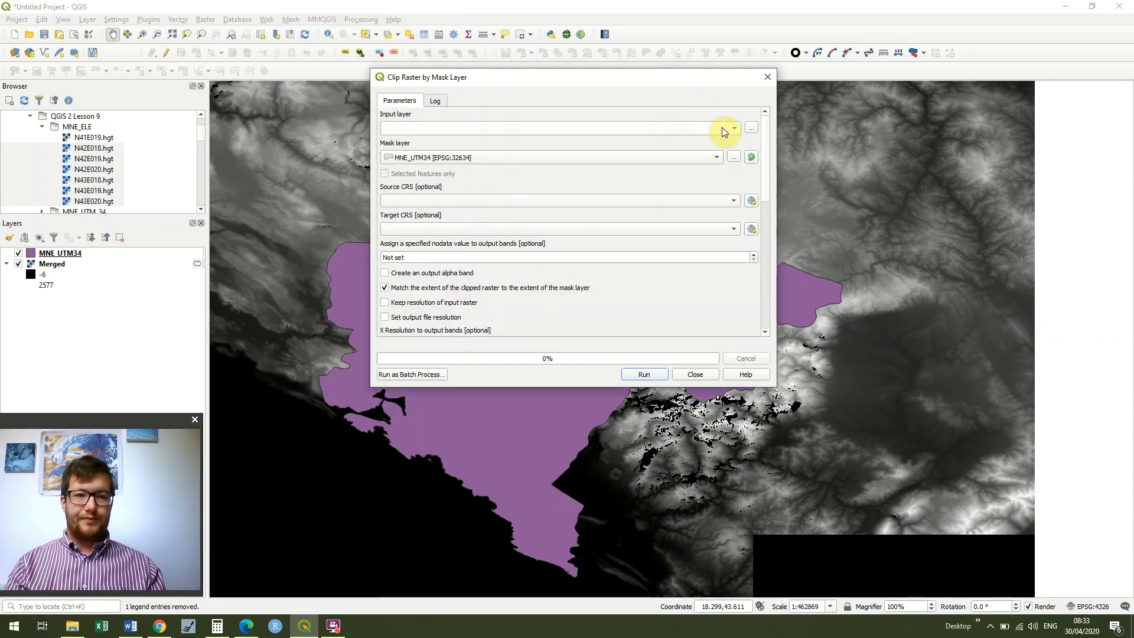
click(728, 131)
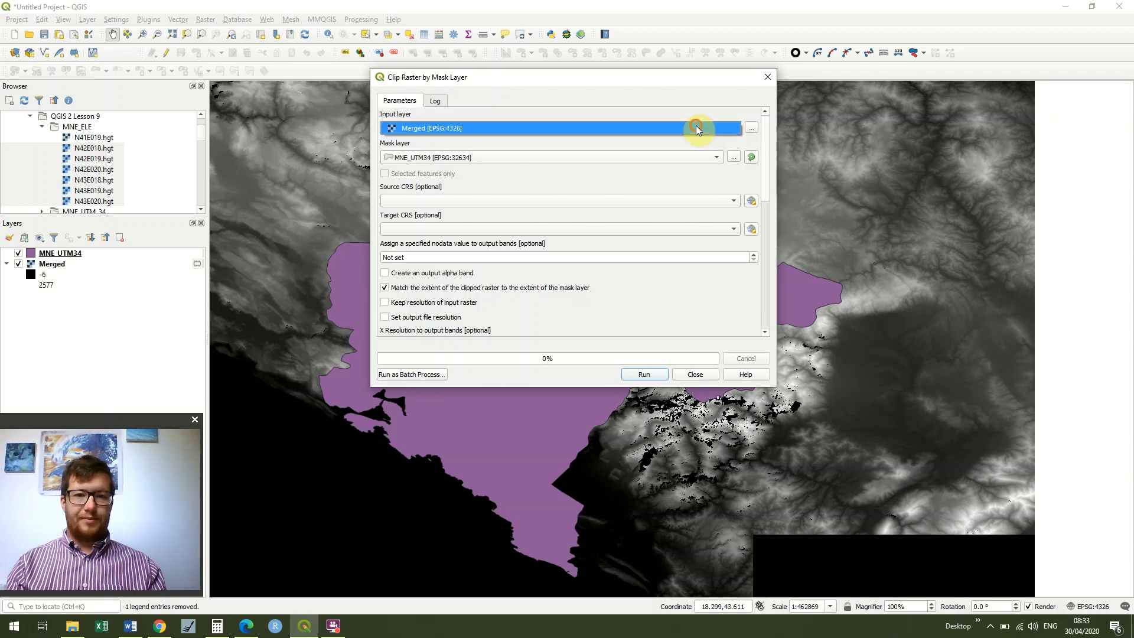
click(696, 127)
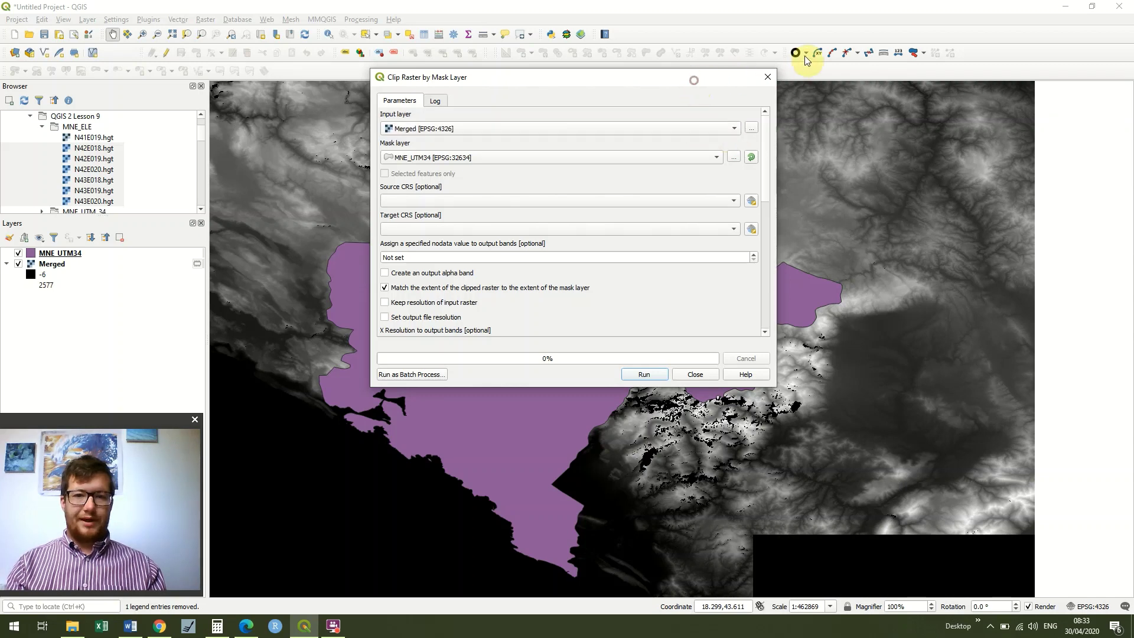
drag(697, 78, 840, 40)
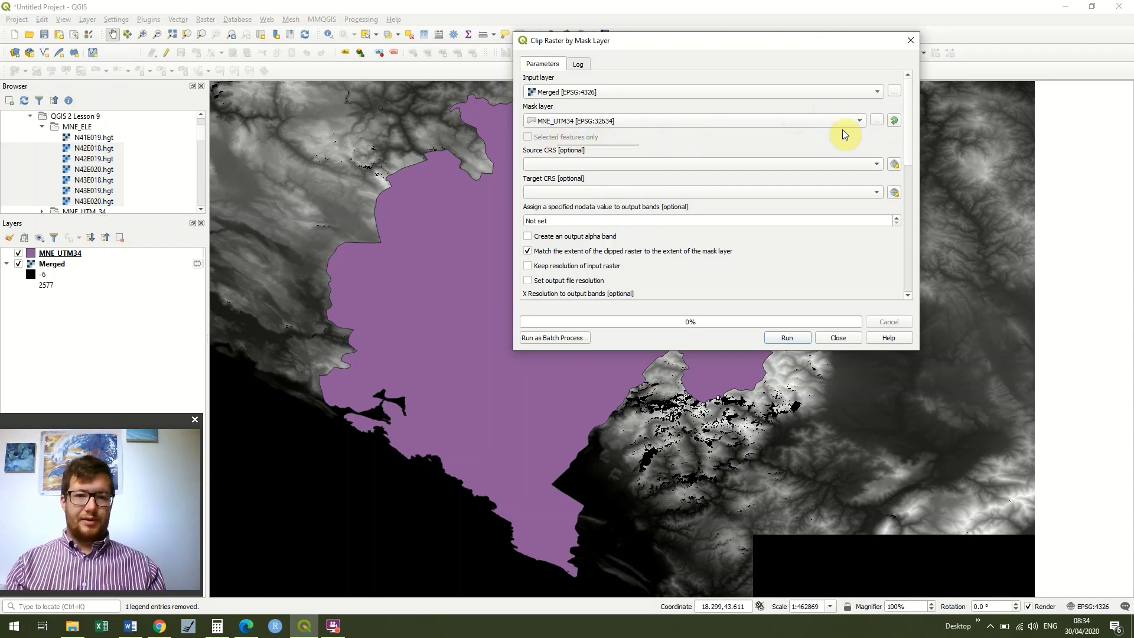
click(907, 137)
drag(907, 147, 909, 275)
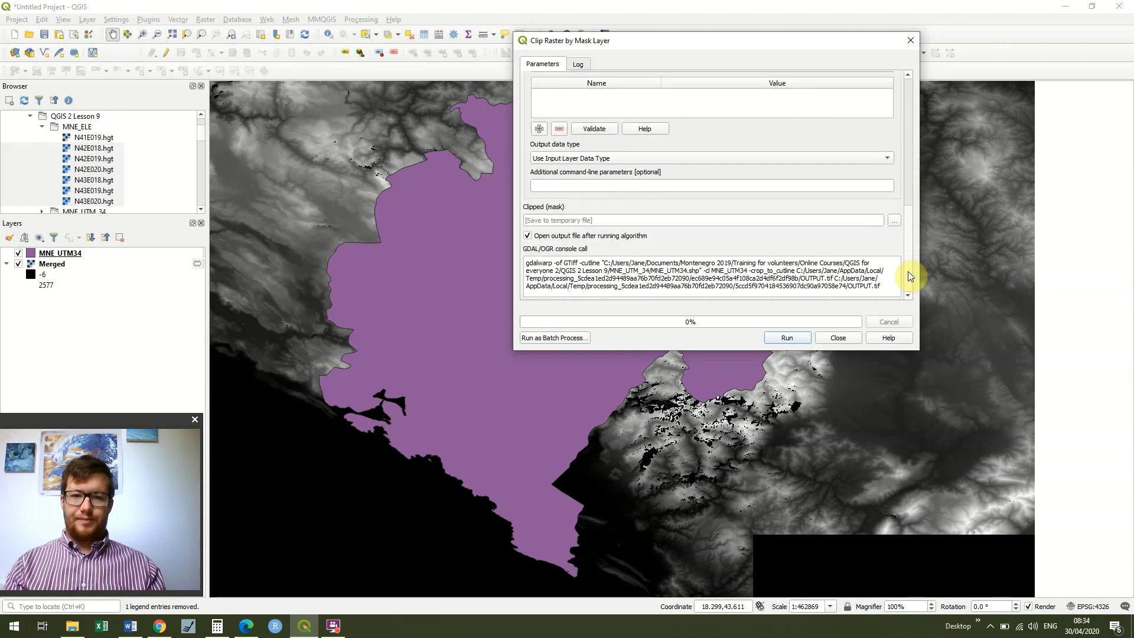
Save the clipped output to MNE_Raster.tif, overwriting the existing file.
click(893, 222)
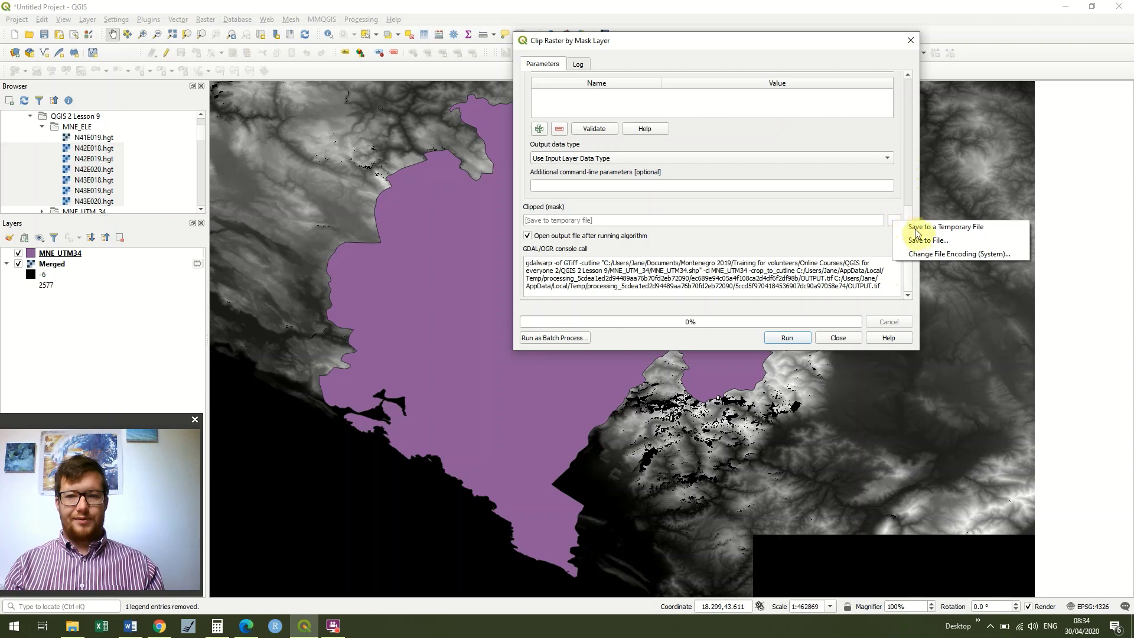
click(923, 237)
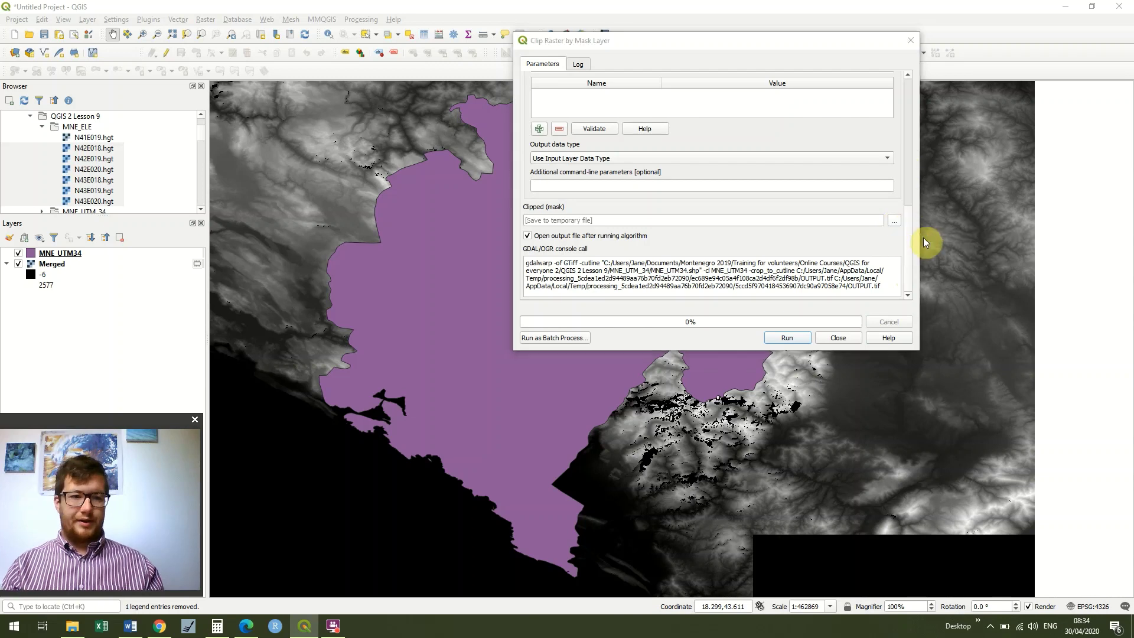
click(711, 160)
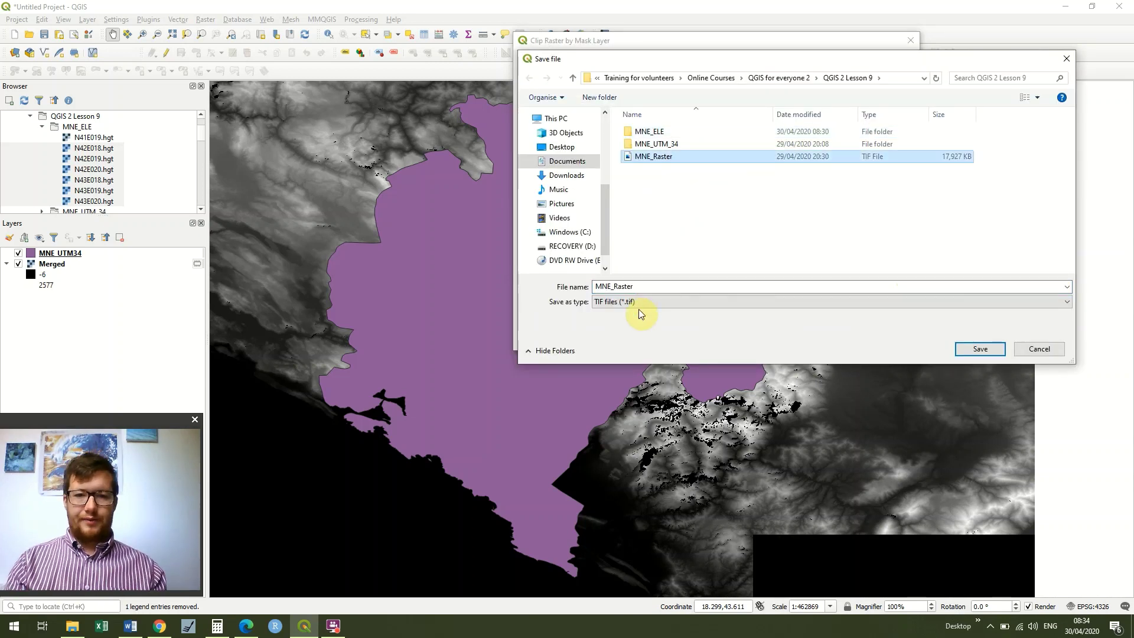
click(655, 286)
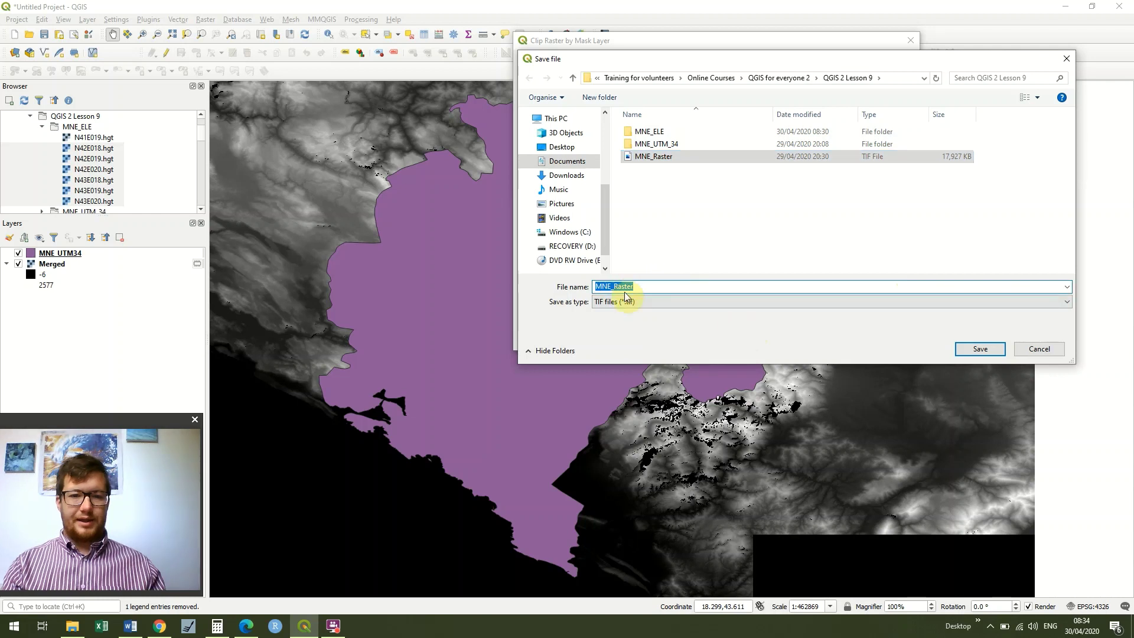
click(980, 349)
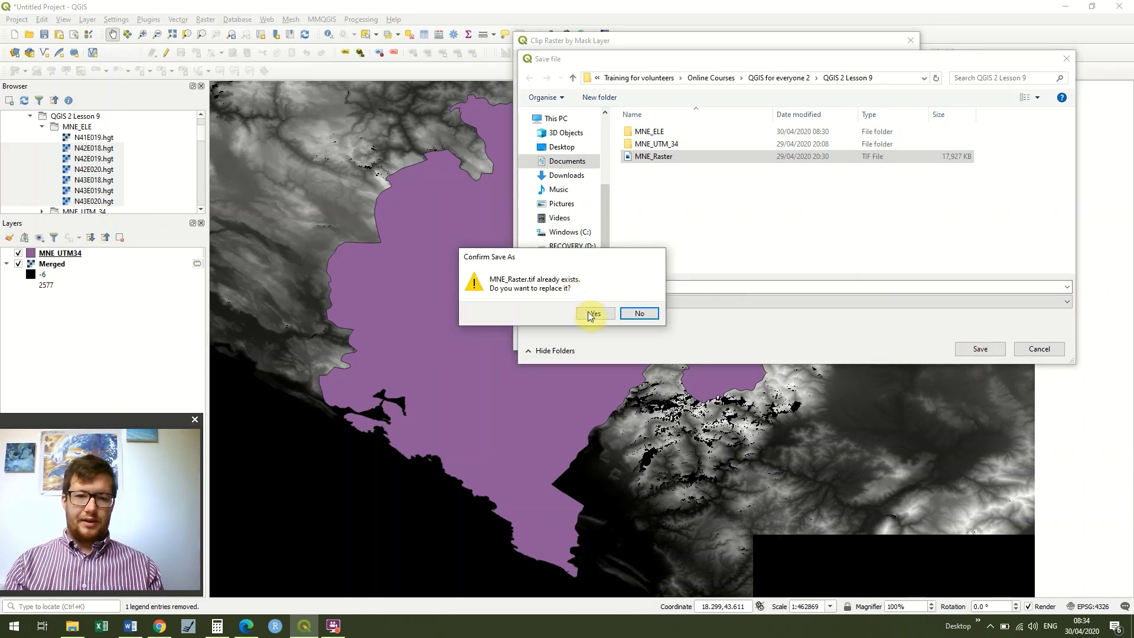
click(591, 316)
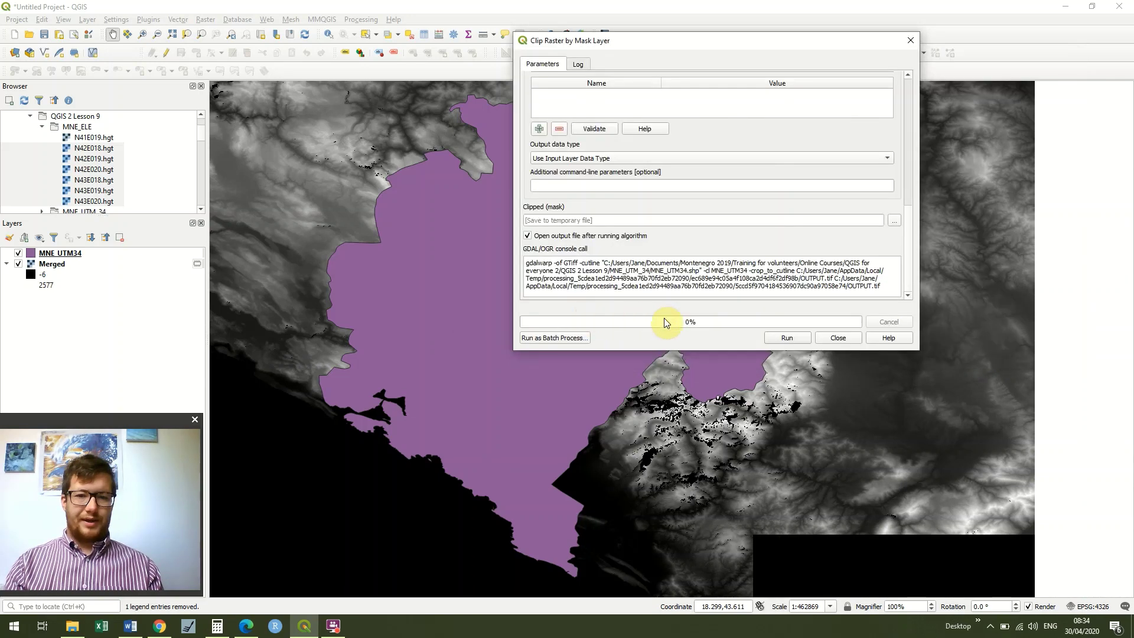
Run the clip to create MNE_Raster, then remove the original Merged layer from the project.
click(793, 336)
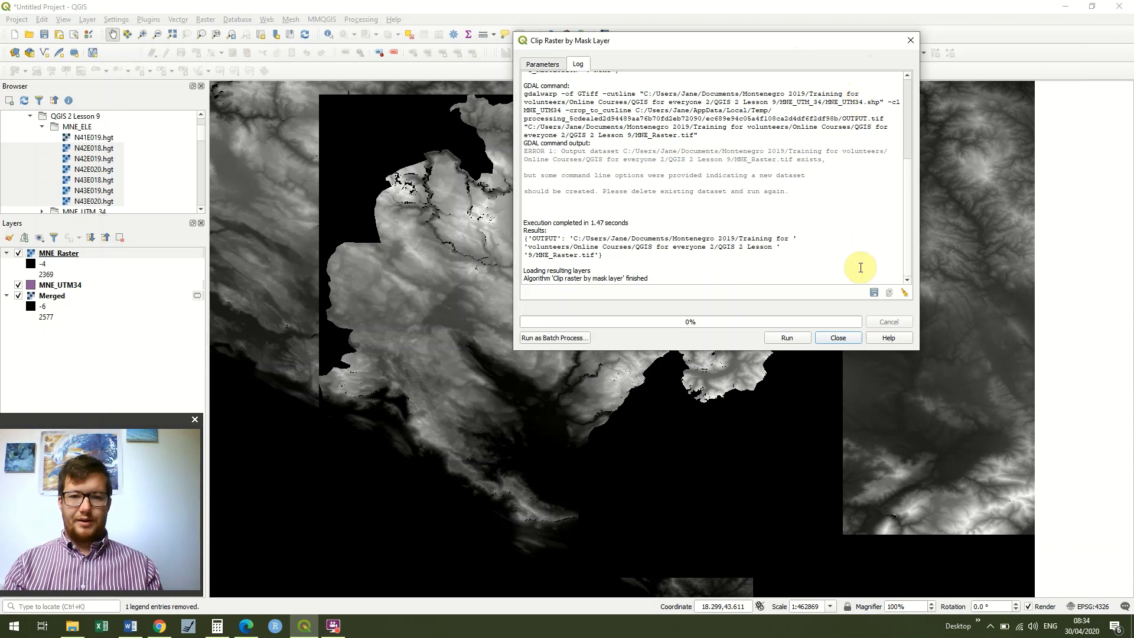
click(836, 342)
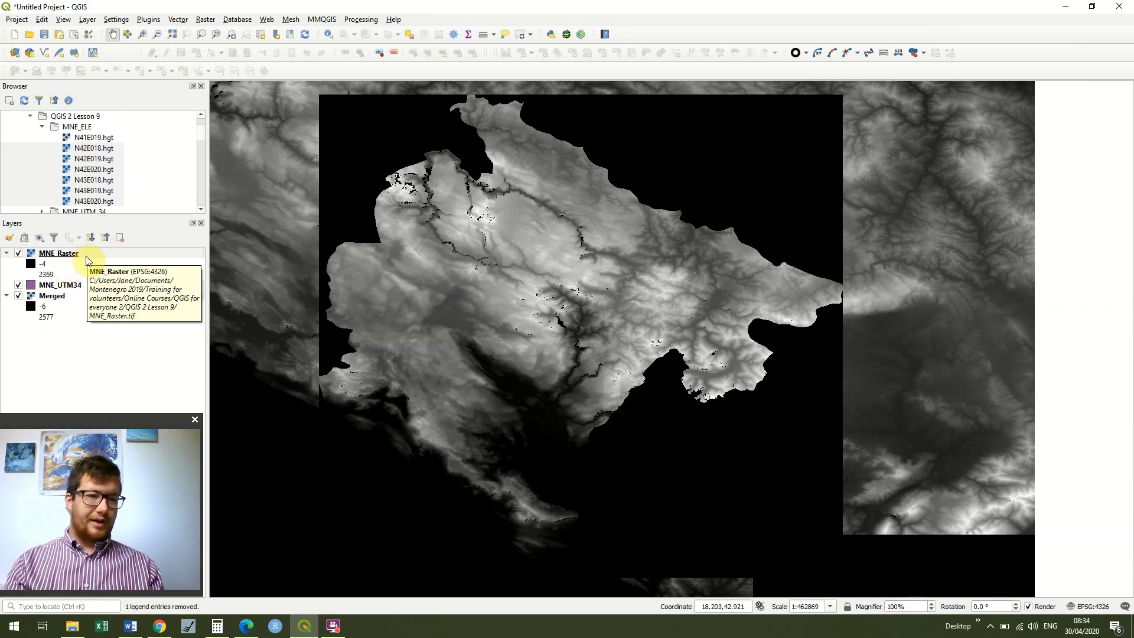
click(60, 297)
right_click(61, 300)
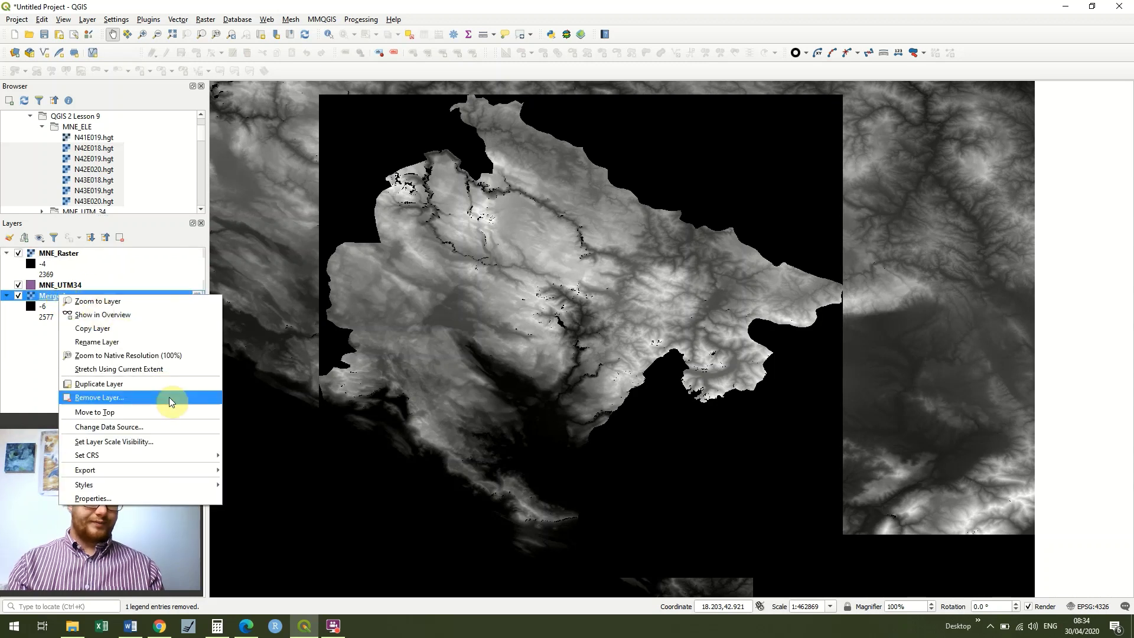
click(169, 398)
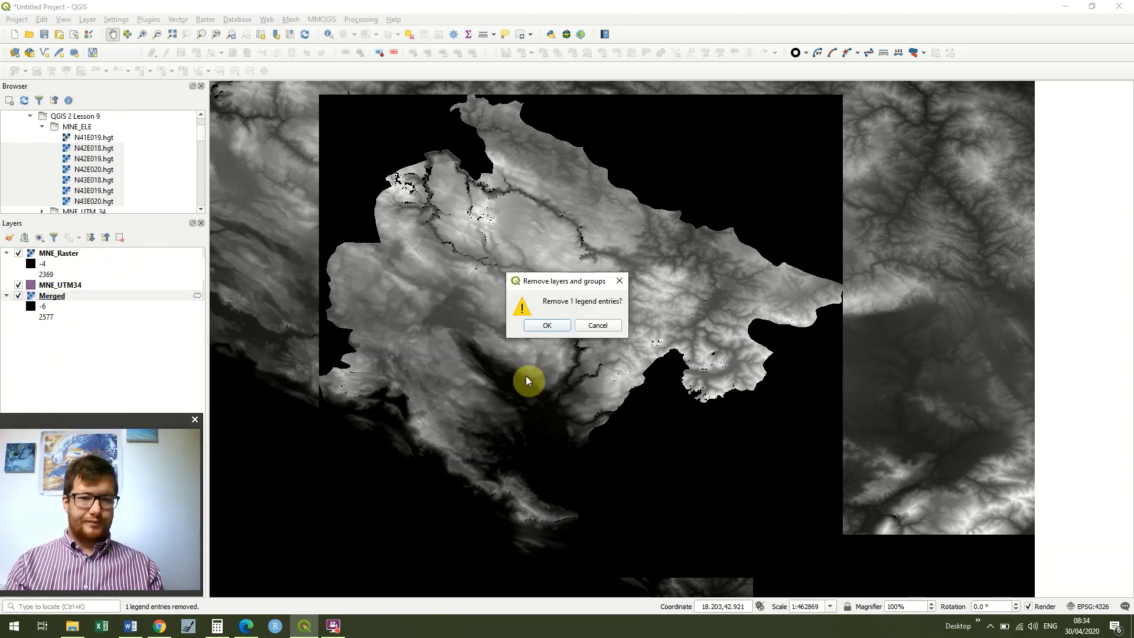
click(547, 326)
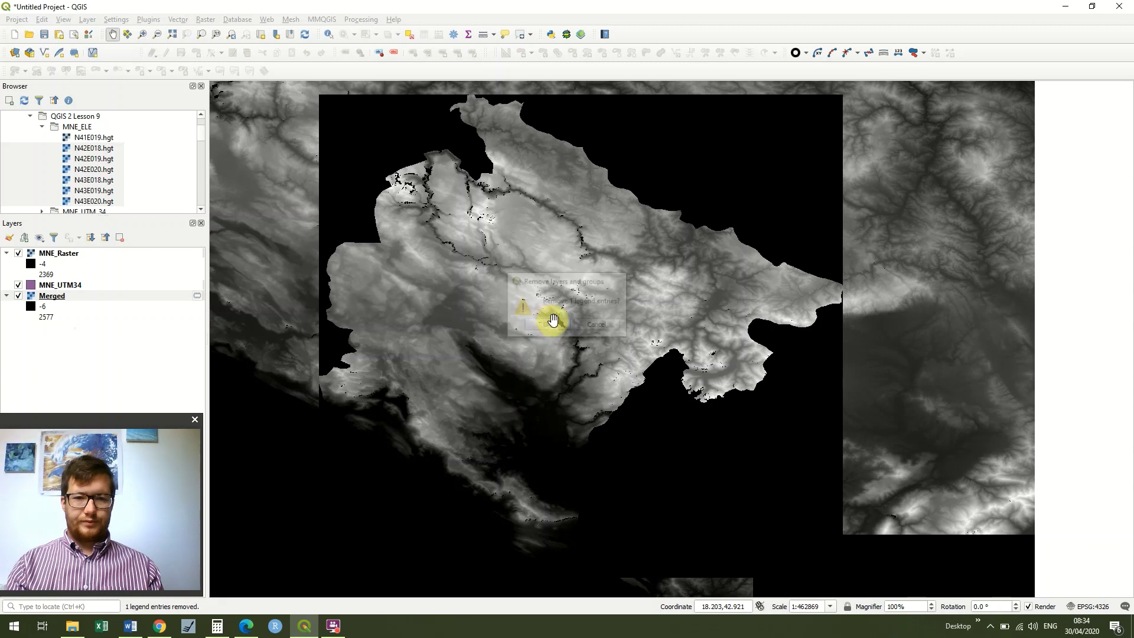
drag(596, 313, 646, 312)
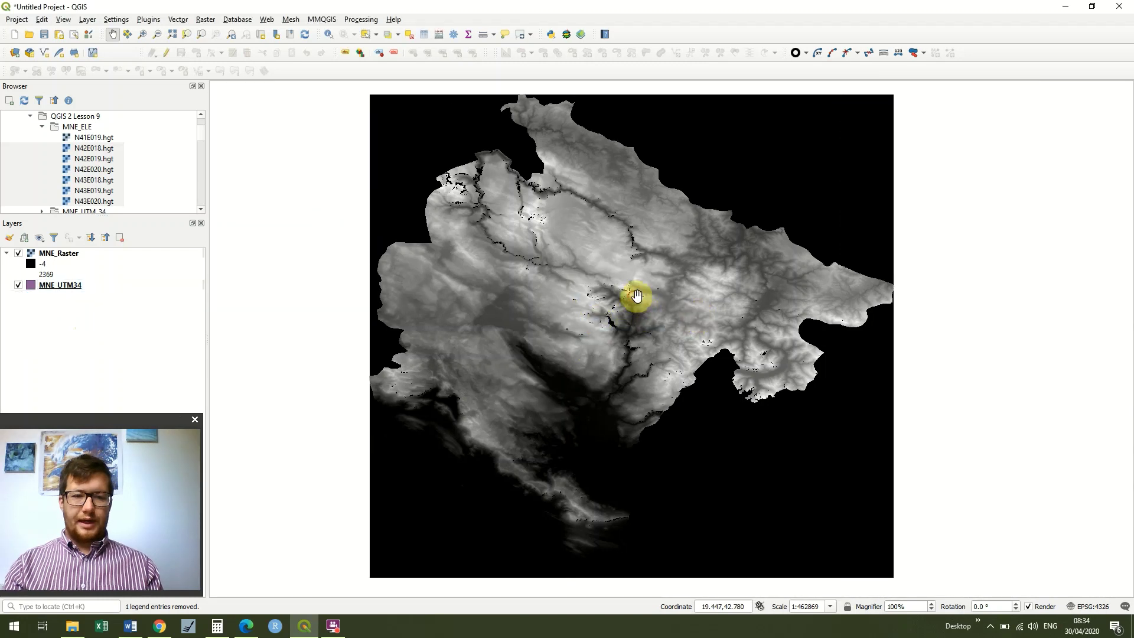
Place MNE_Raster above MNE_UTM34, recentre the map, and open MNE_Raster's Layer Properties.
drag(56, 252, 70, 333)
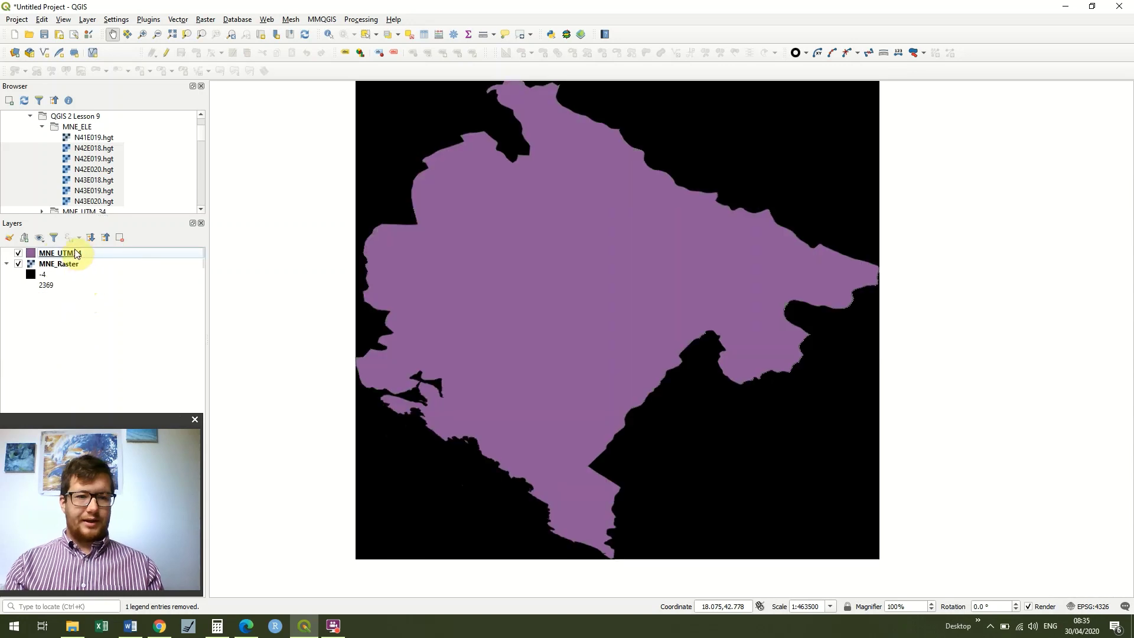
drag(73, 254, 69, 314)
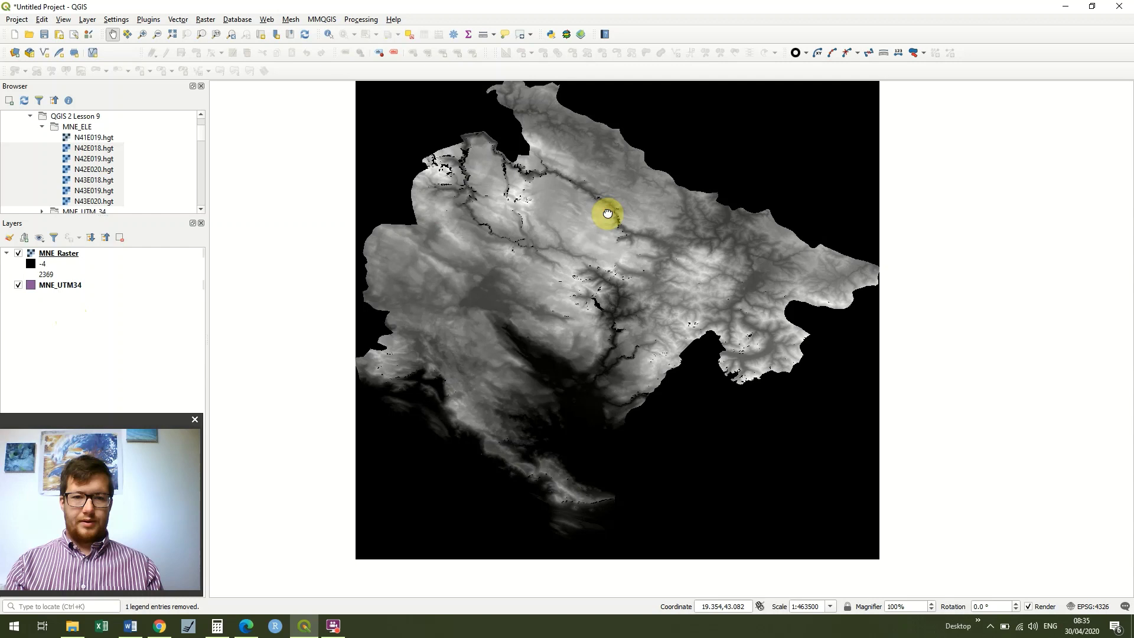
drag(540, 220, 472, 225)
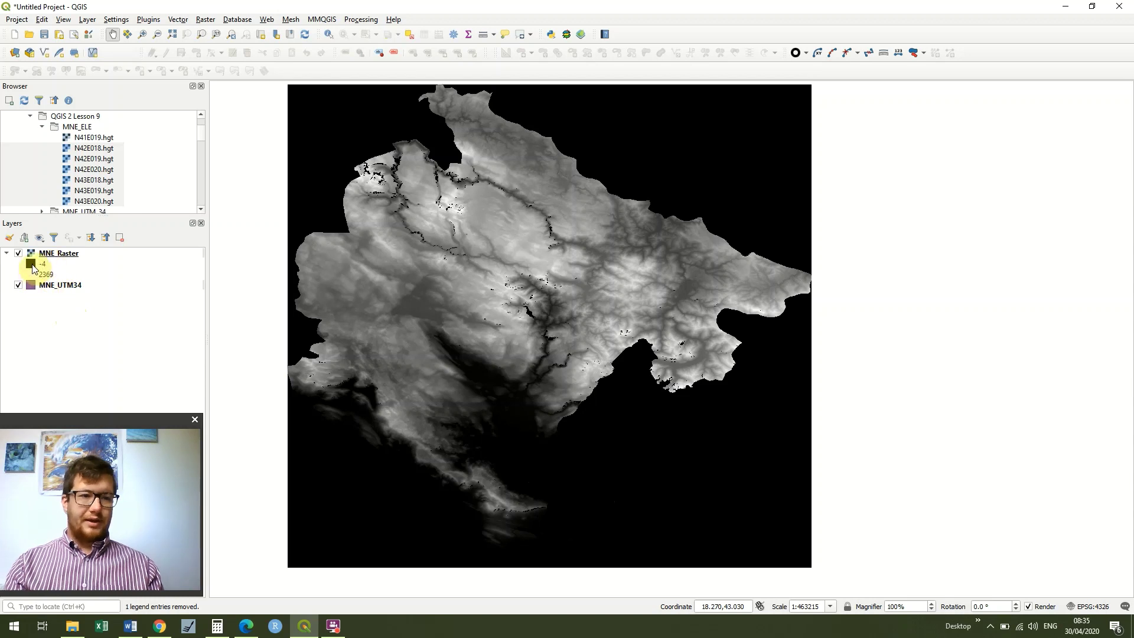
double_click(32, 266)
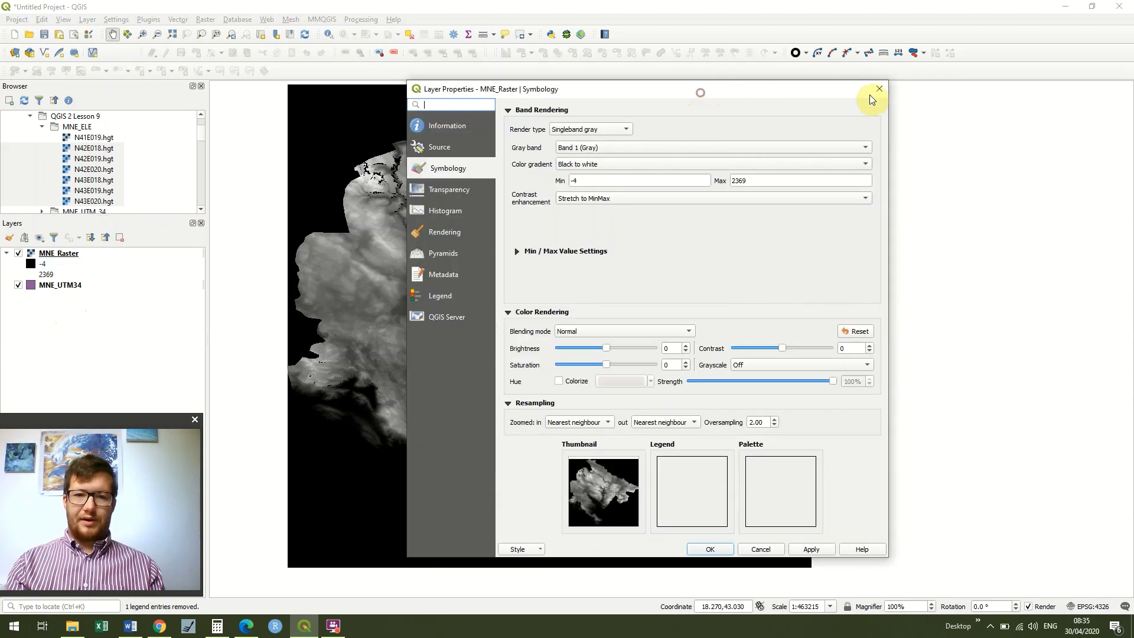
Switch the MNE_Raster render type to Singleband pseudocolor.
drag(700, 94, 1011, 27)
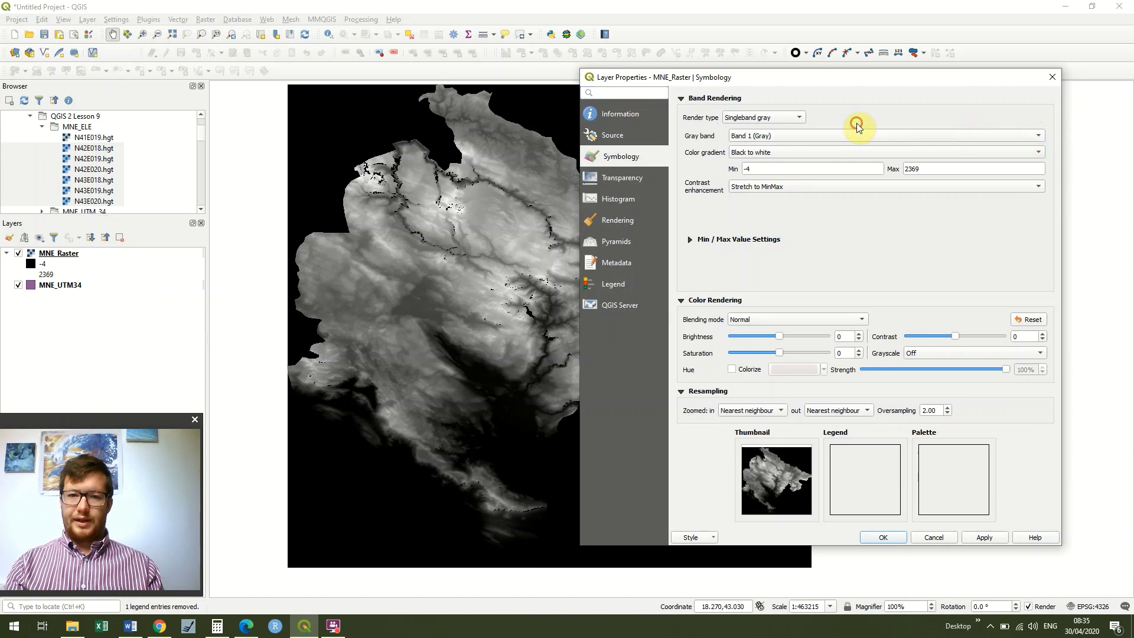
click(798, 120)
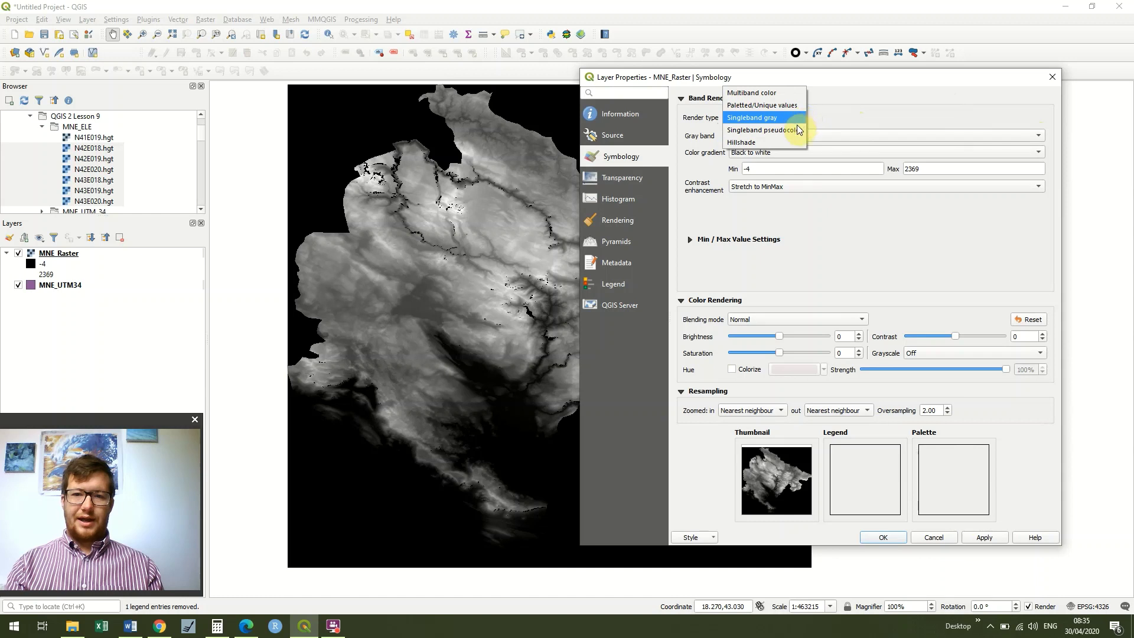
click(798, 129)
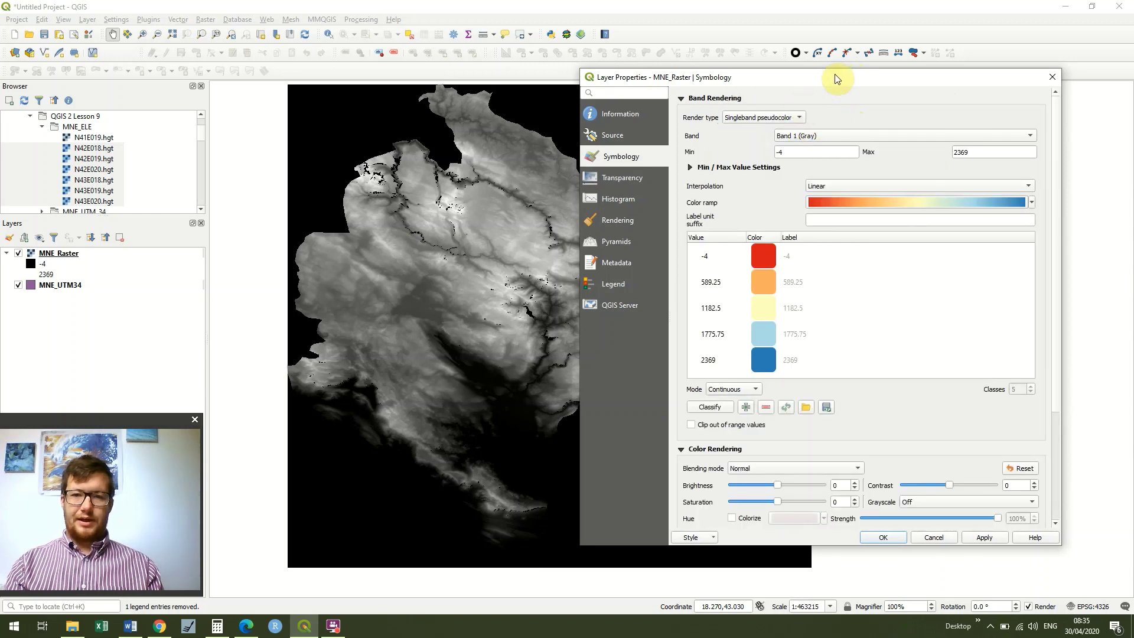
drag(834, 77, 786, 47)
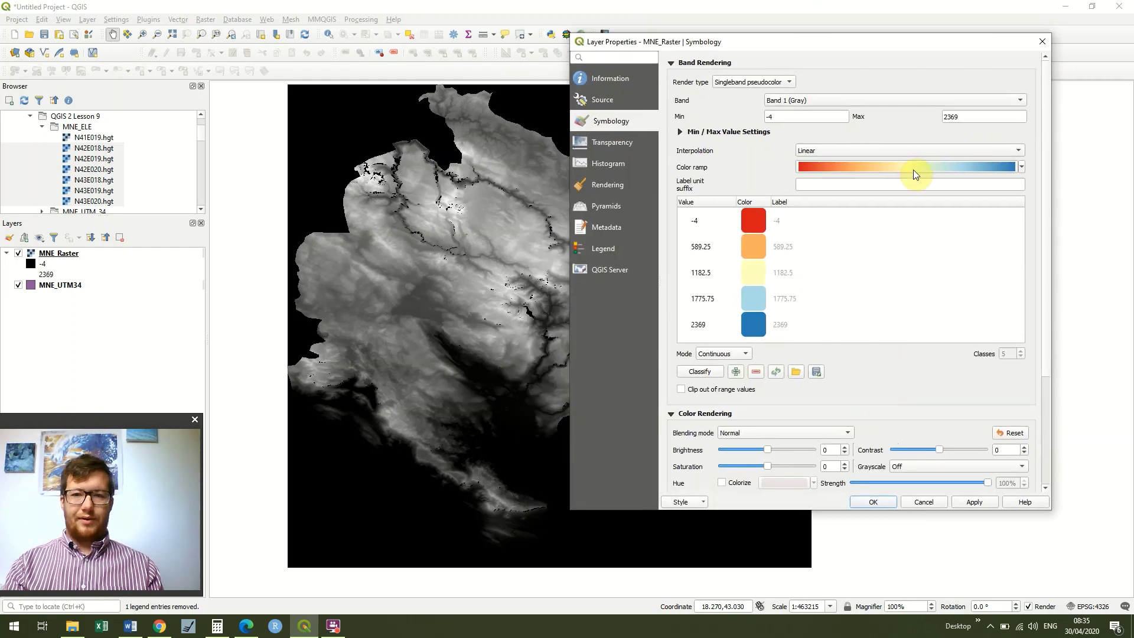
Create a new ColorBrewer colour ramp using the Spectral scheme with 5 colours.
click(1021, 167)
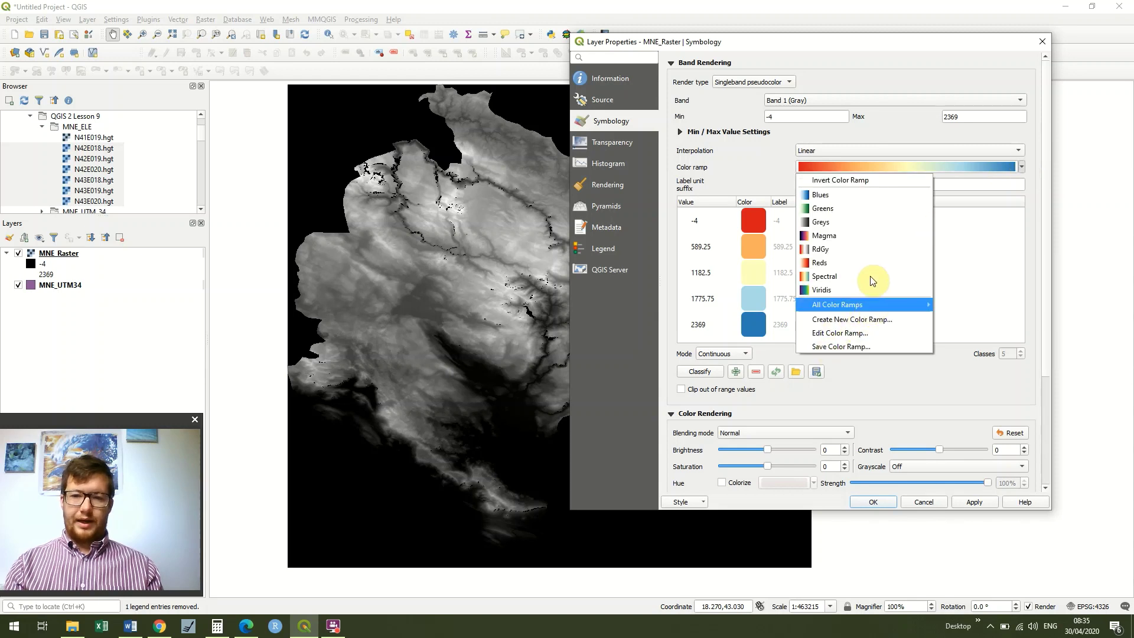
mouse_move(866, 304)
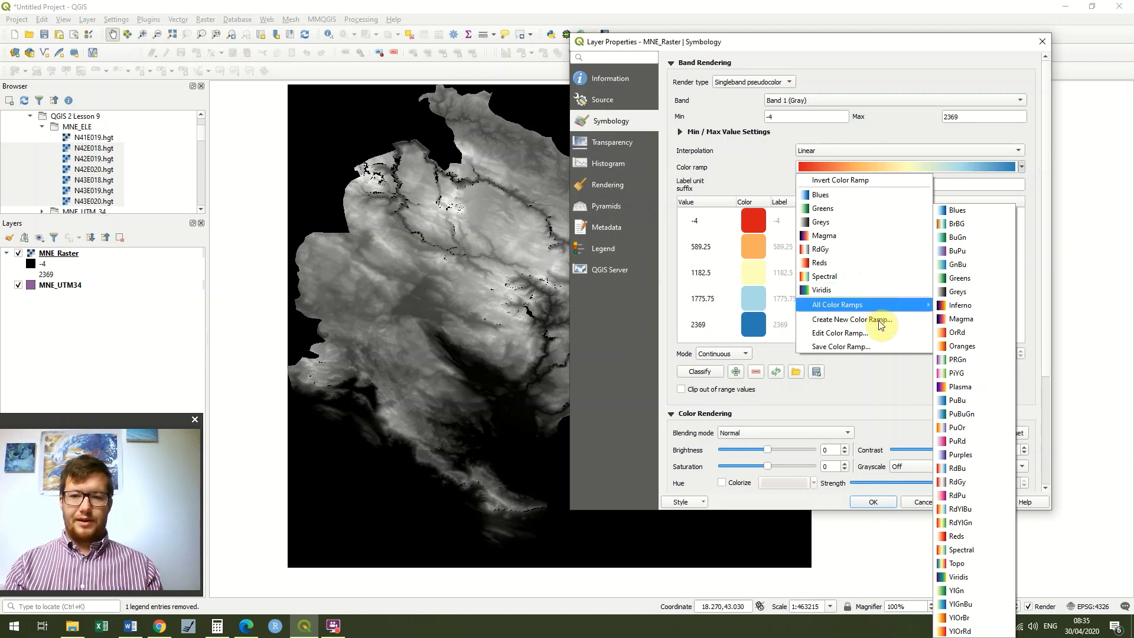
click(877, 320)
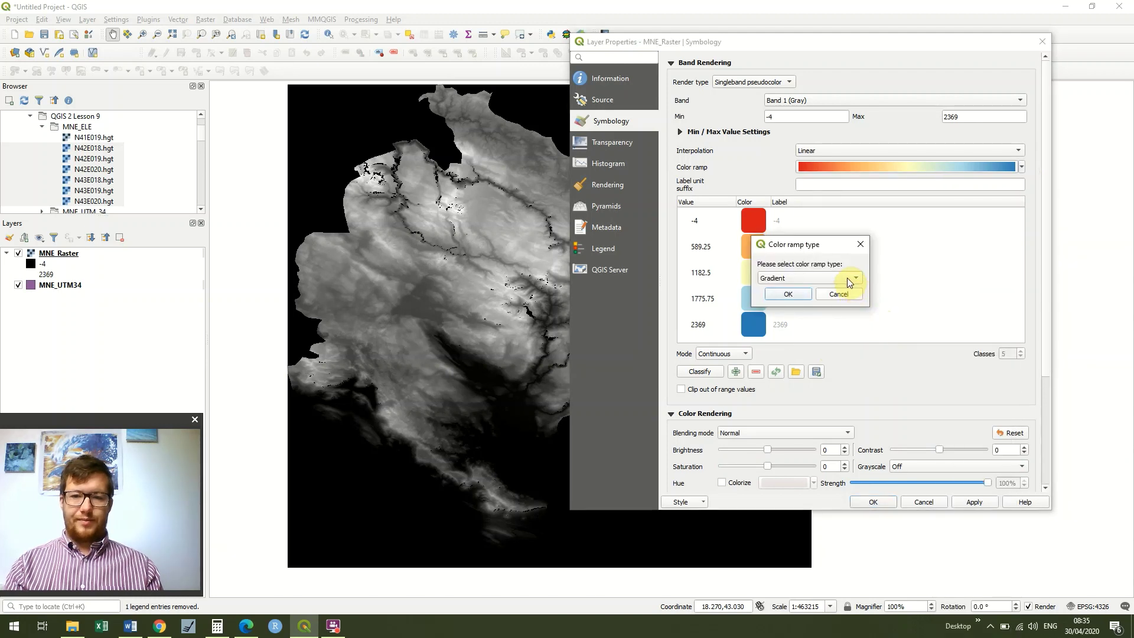
click(846, 278)
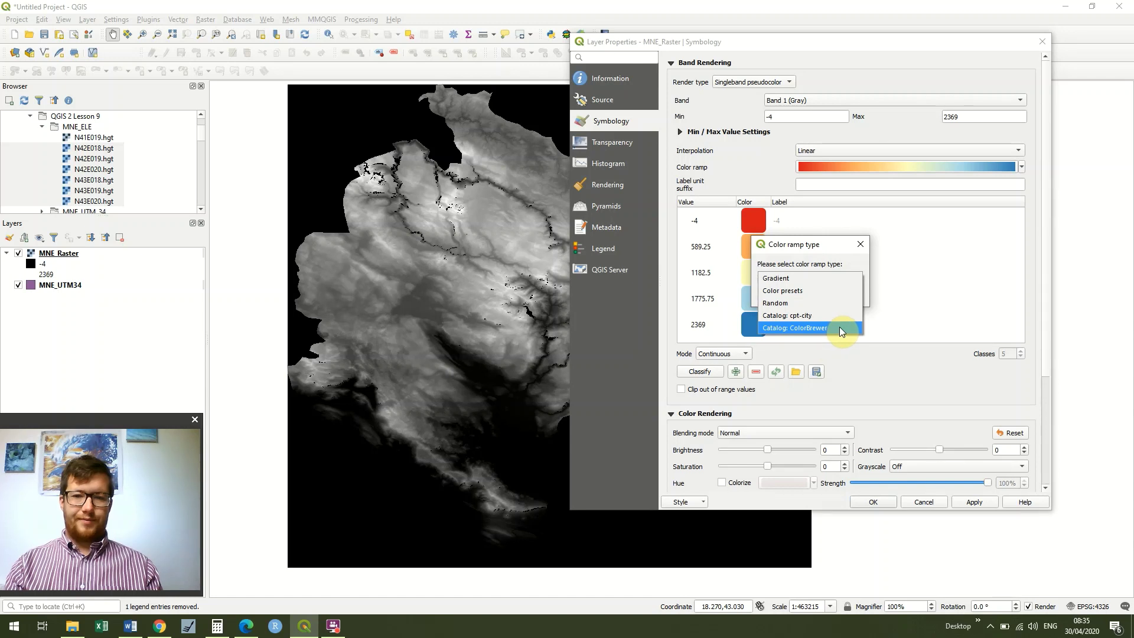
click(838, 327)
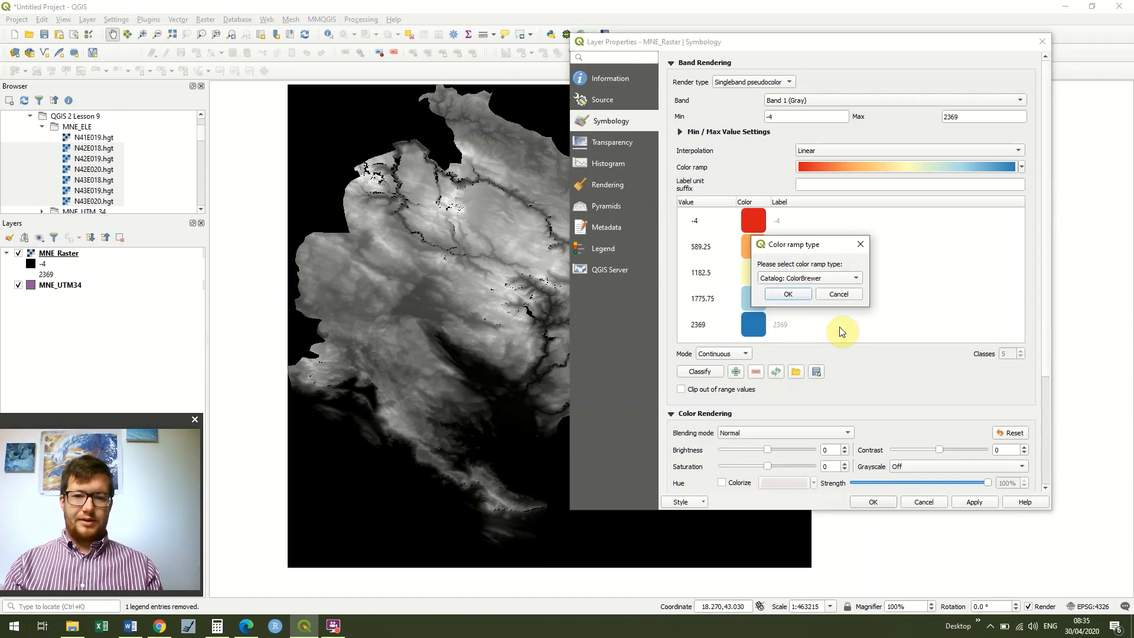
click(802, 294)
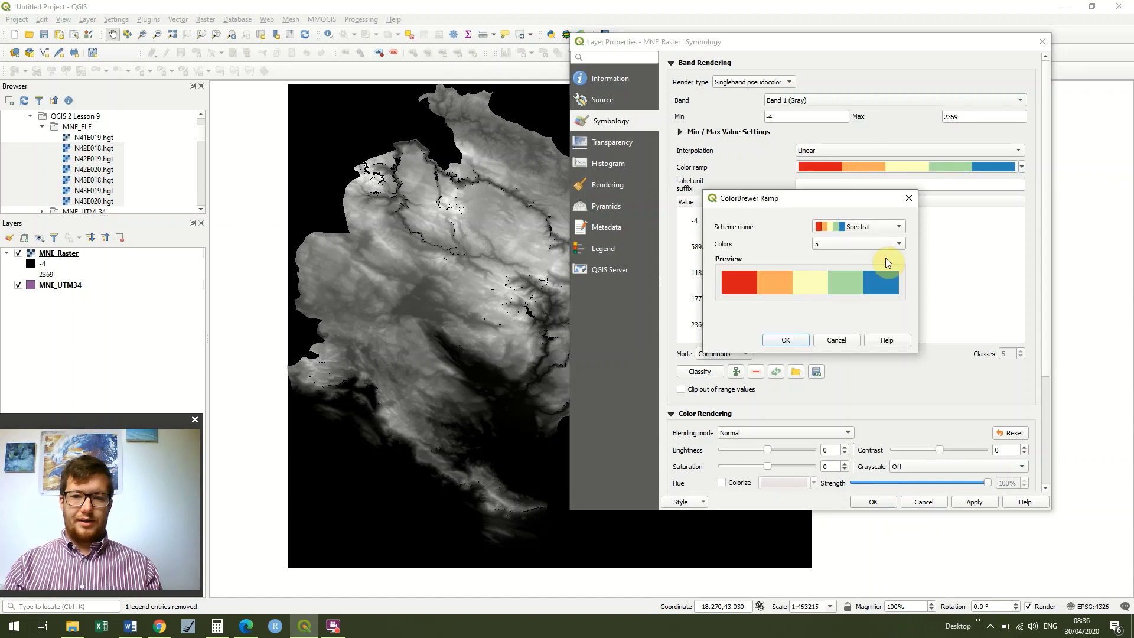
click(898, 226)
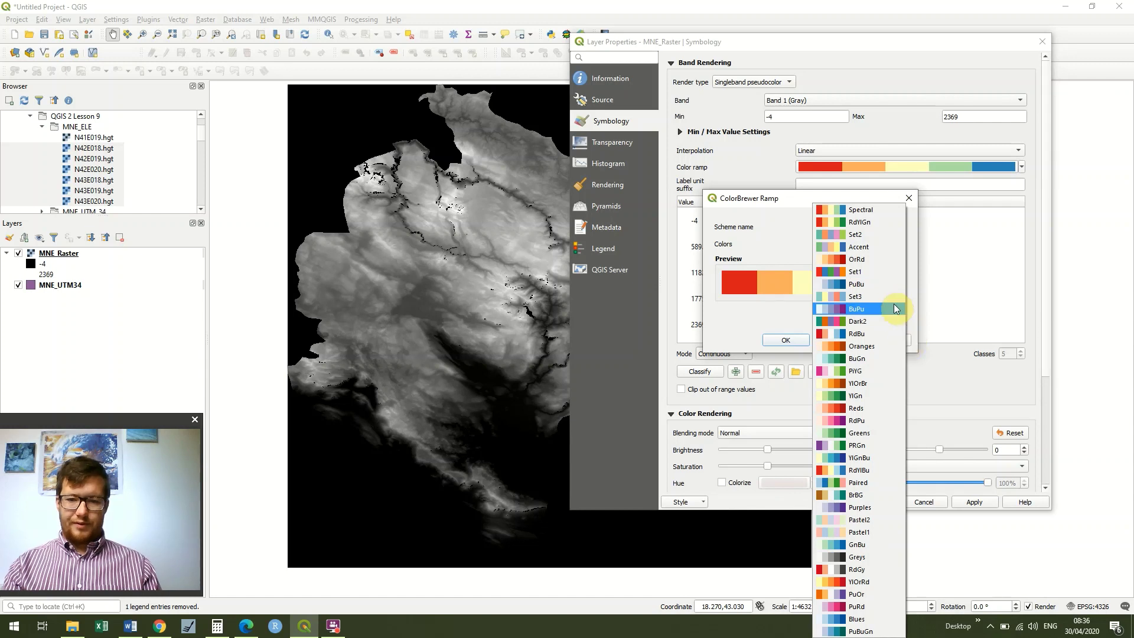
click(881, 213)
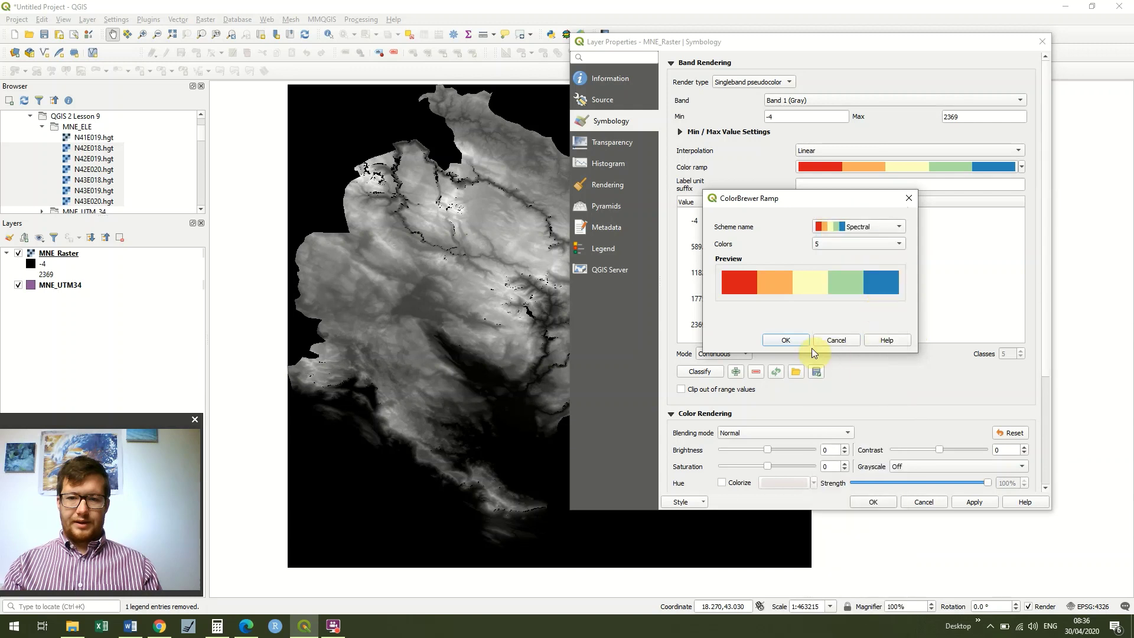
click(796, 340)
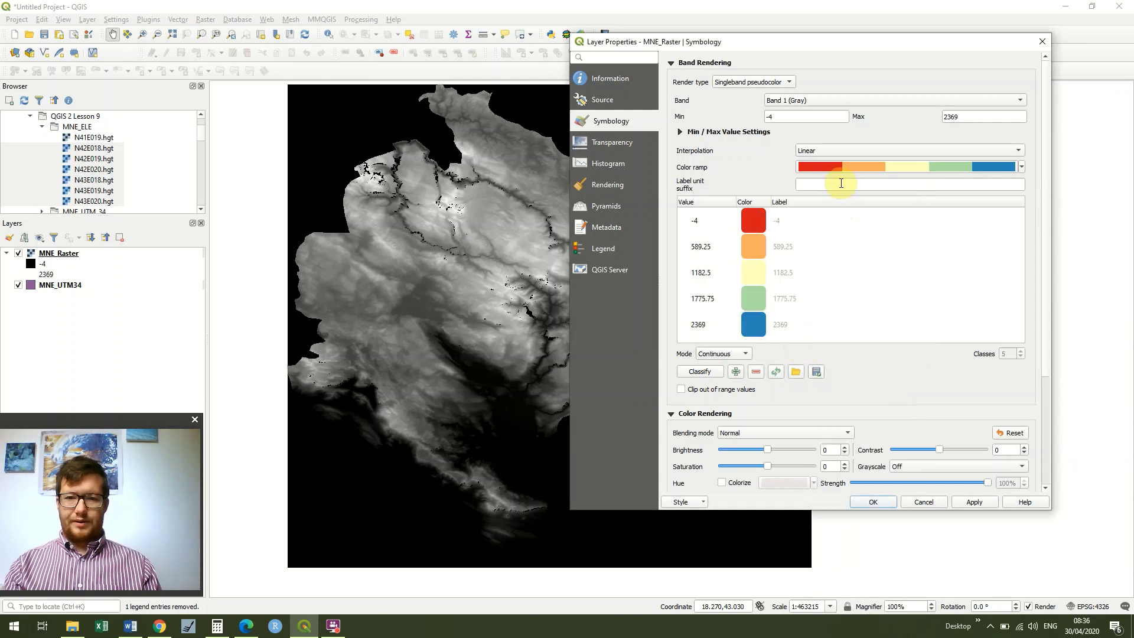
Apply the Spectral pseudocolor ramp to the elevation map.
click(819, 168)
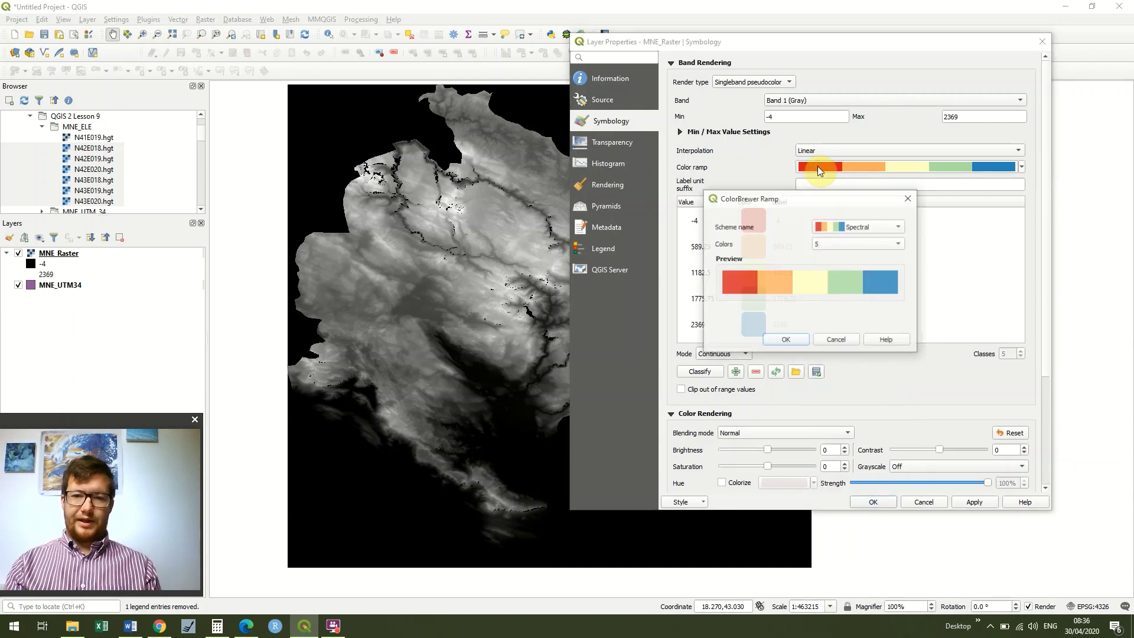
click(906, 198)
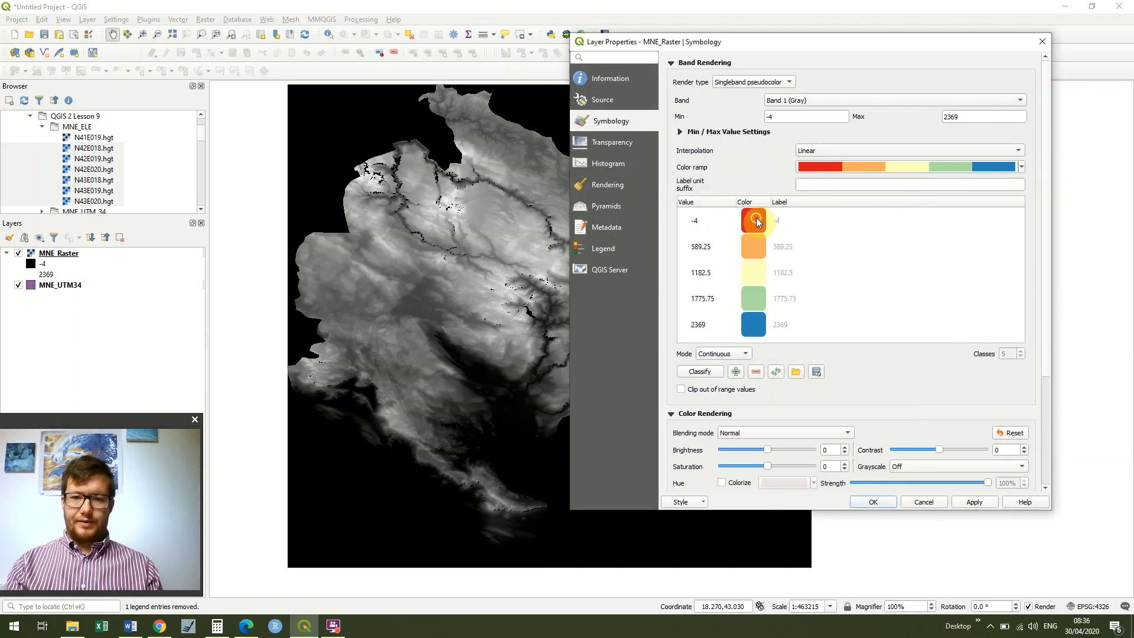
double_click(756, 220)
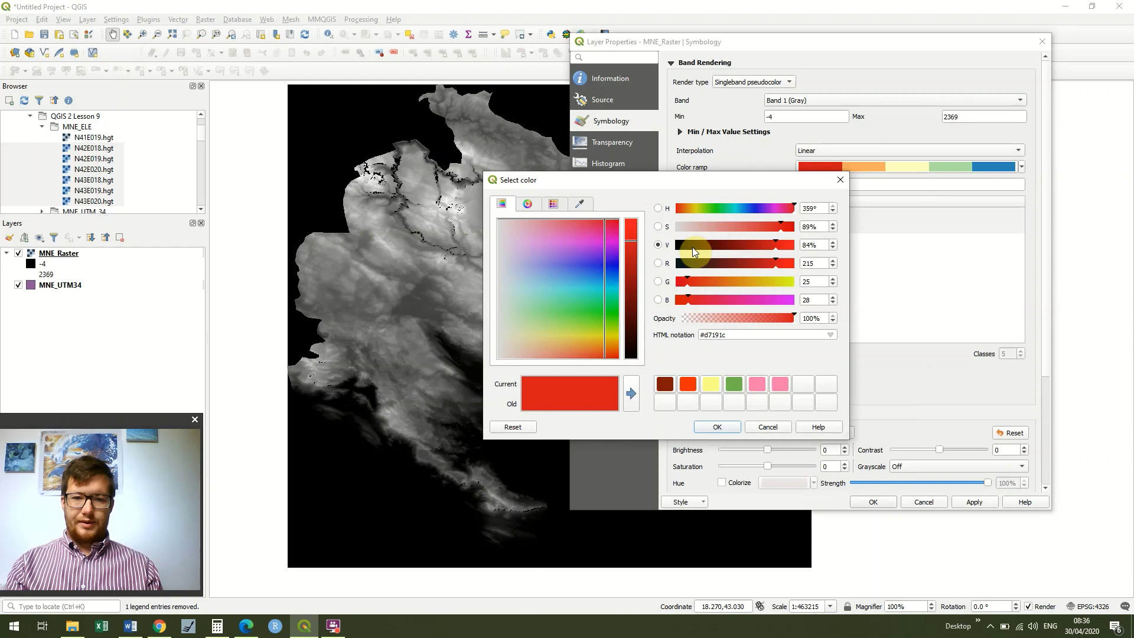
click(840, 180)
click(985, 501)
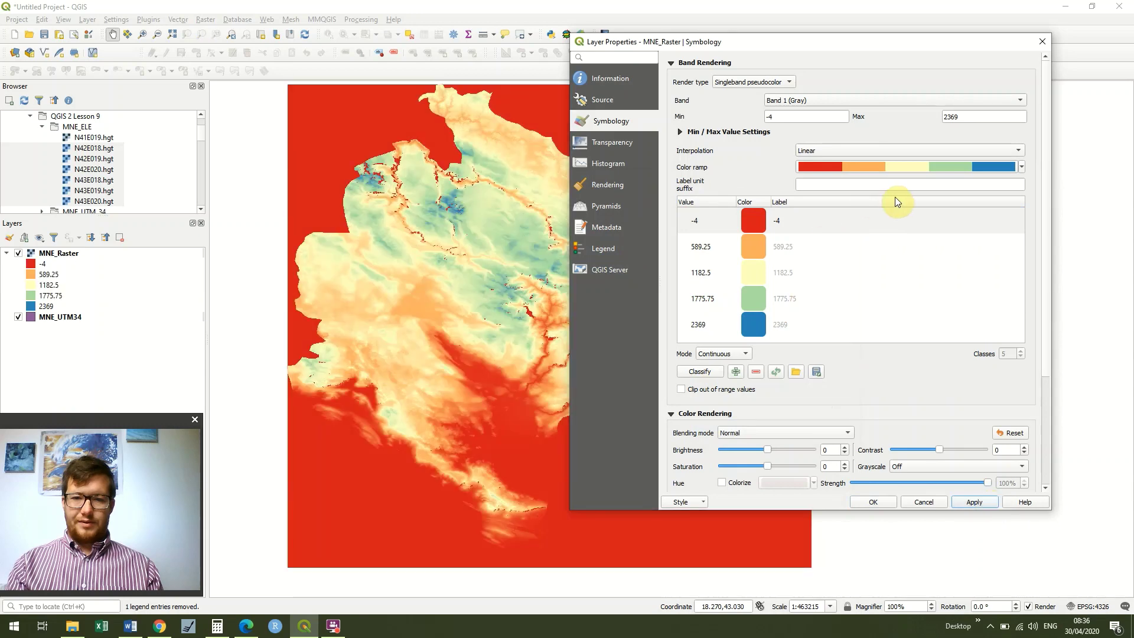
Invert the colour ramp so -4 is blue and 2369 red, and apply it.
drag(863, 39, 845, 12)
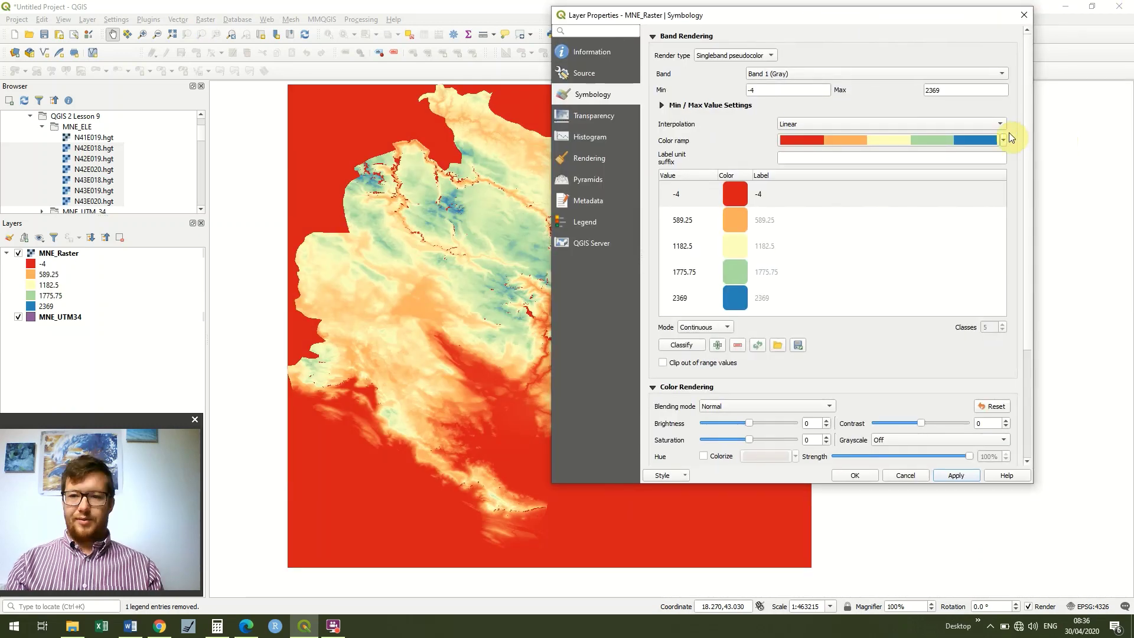
click(1005, 139)
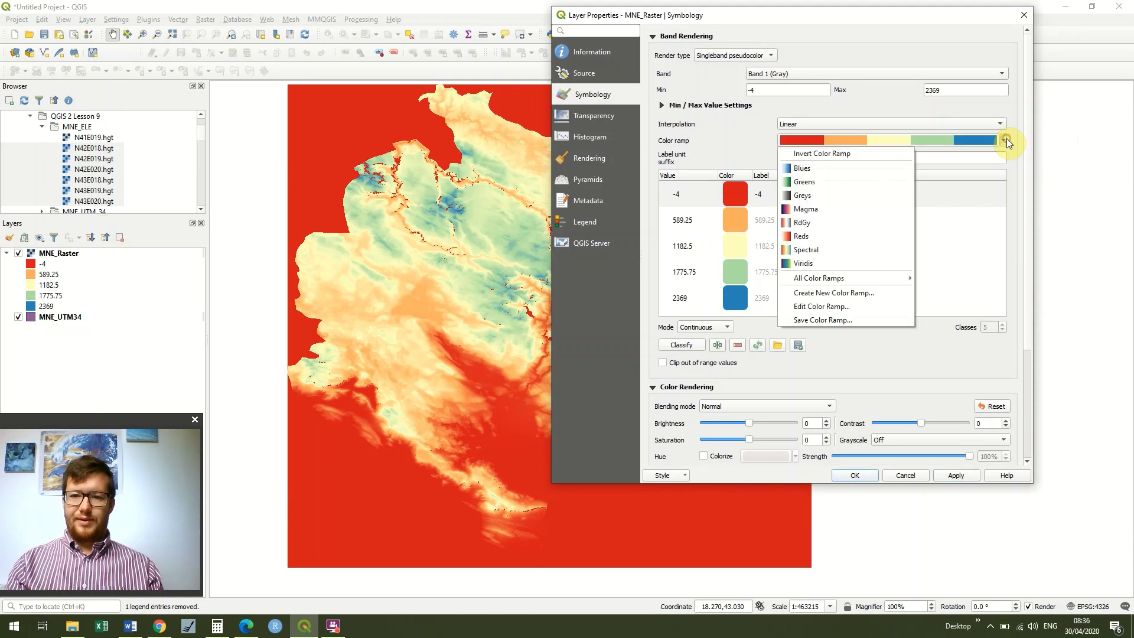
click(878, 152)
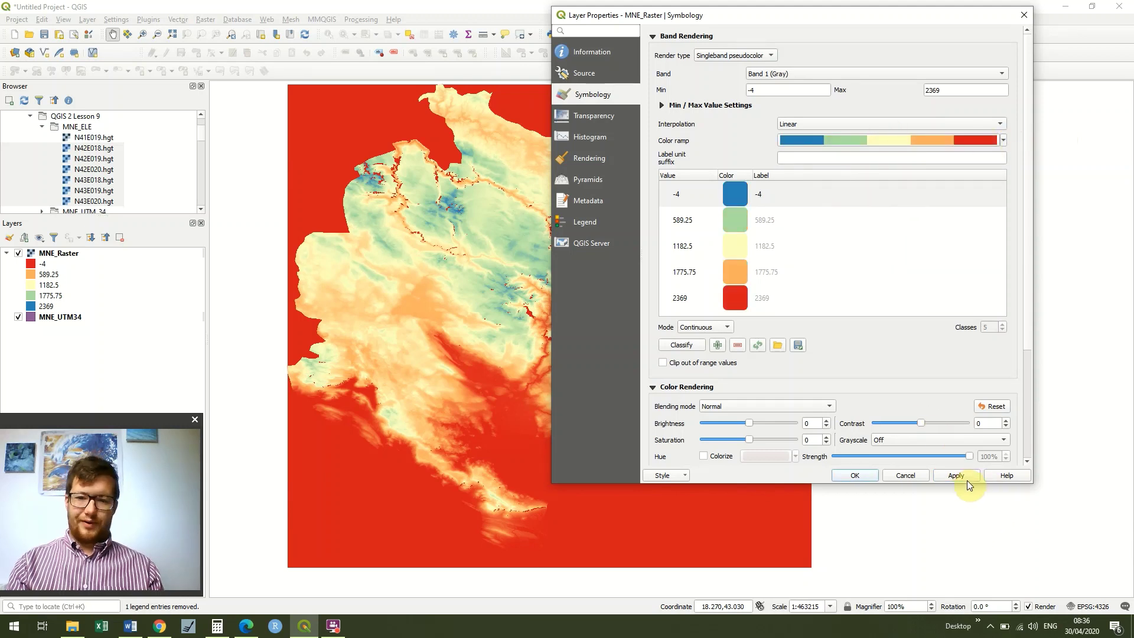
click(963, 475)
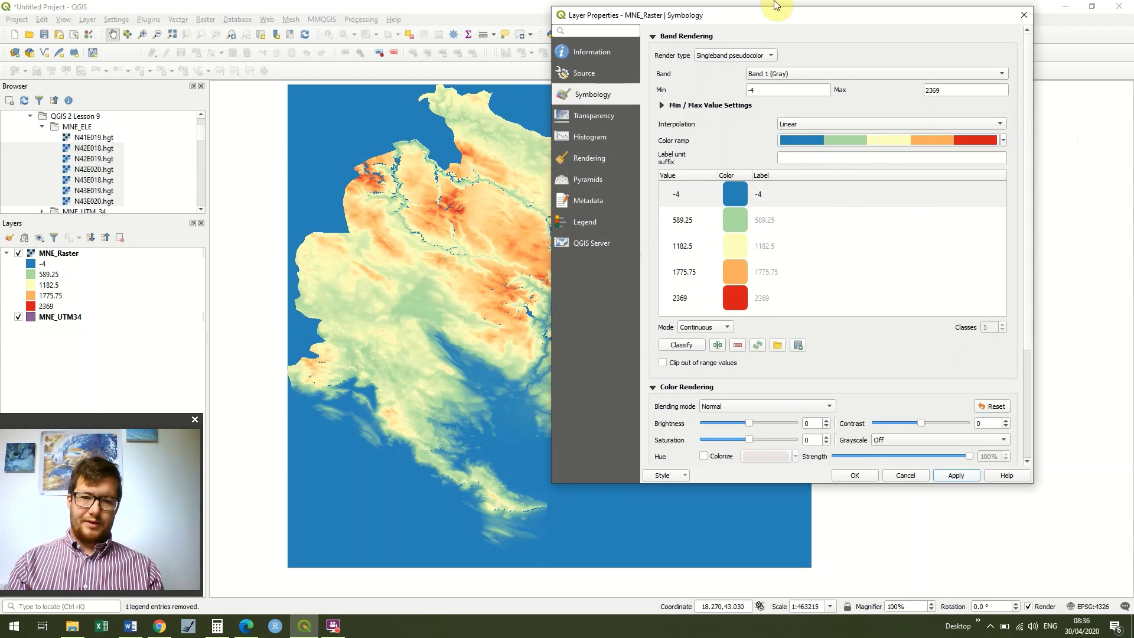
drag(762, 14, 975, 28)
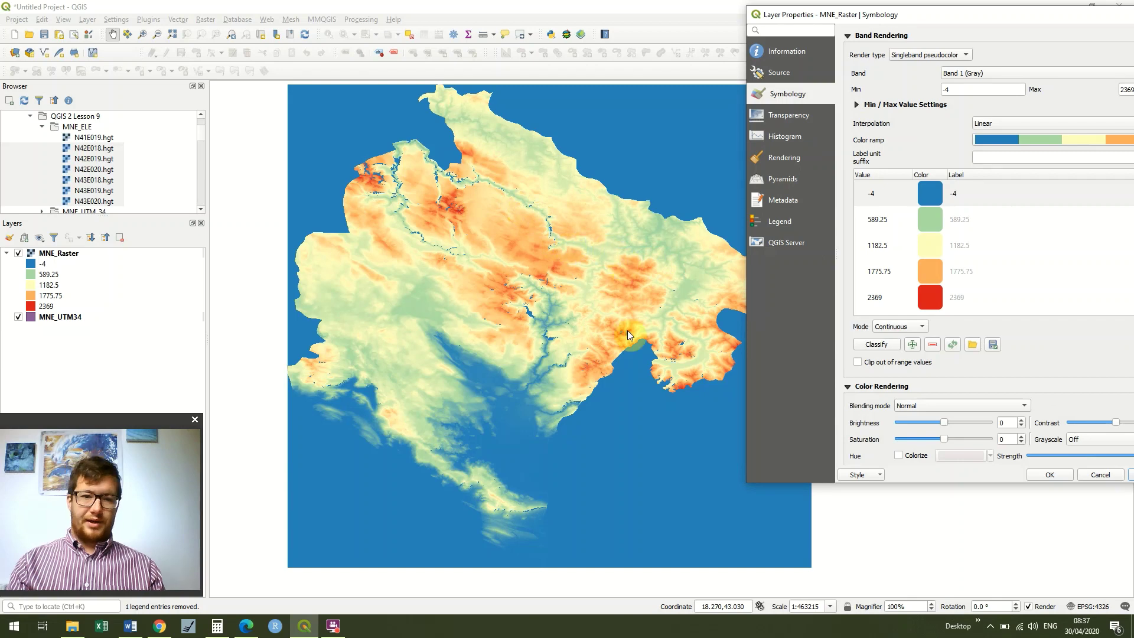
Bring the Layer Properties window back into full view to edit the -4 class colour.
drag(944, 14, 706, 25)
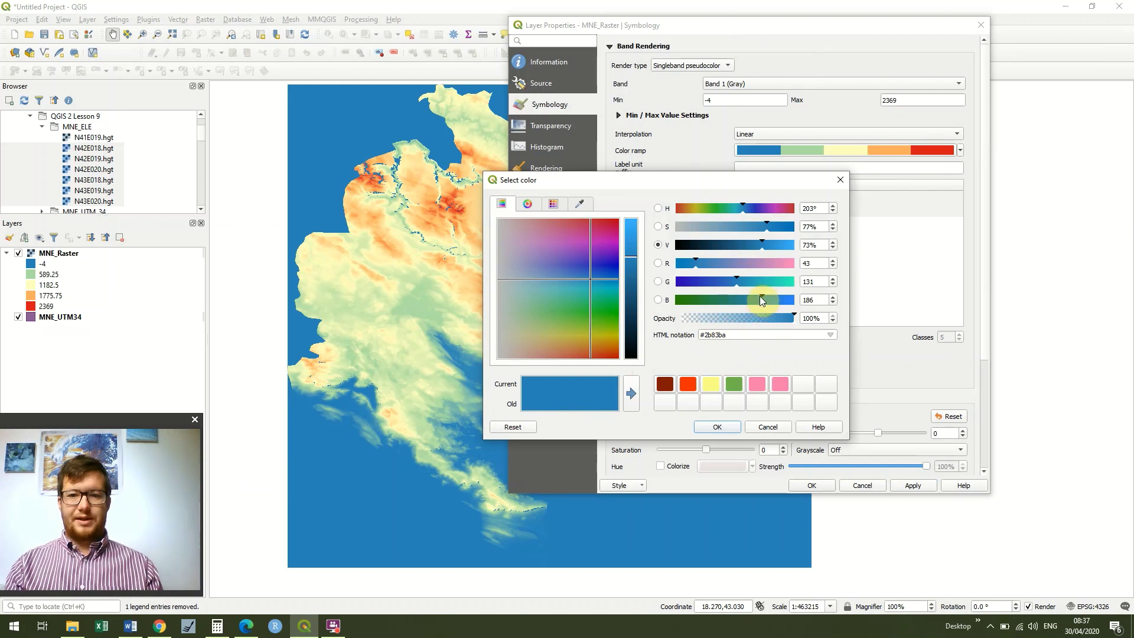
Recolour the -4 class dark green and make the 1182.5 class a stronger yellow.
drag(759, 298, 684, 299)
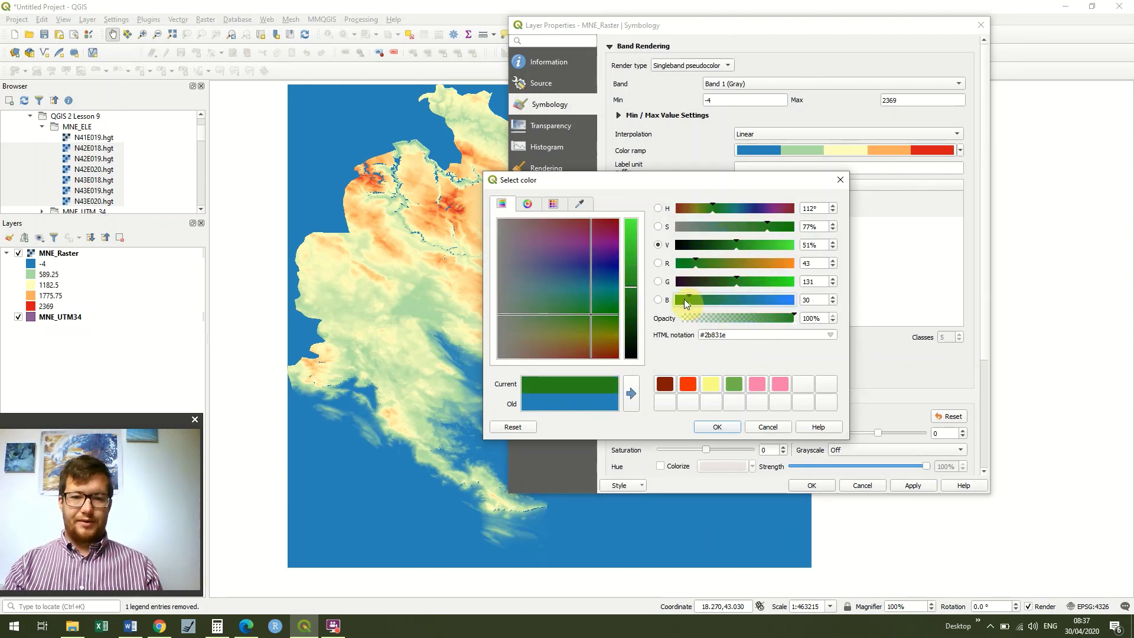
click(730, 426)
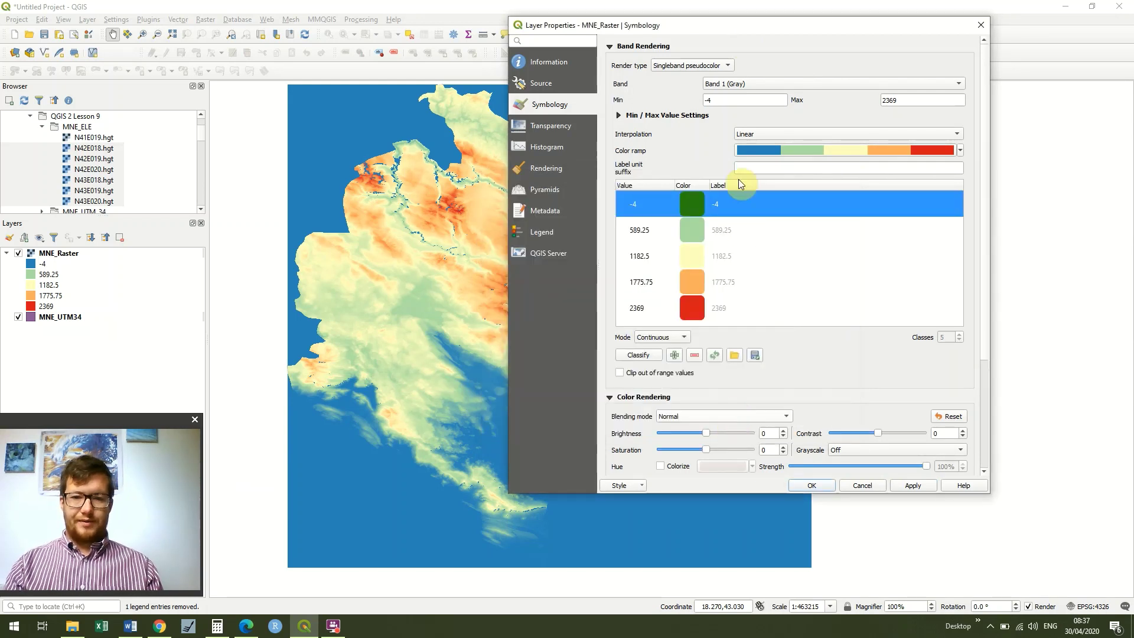
double_click(696, 254)
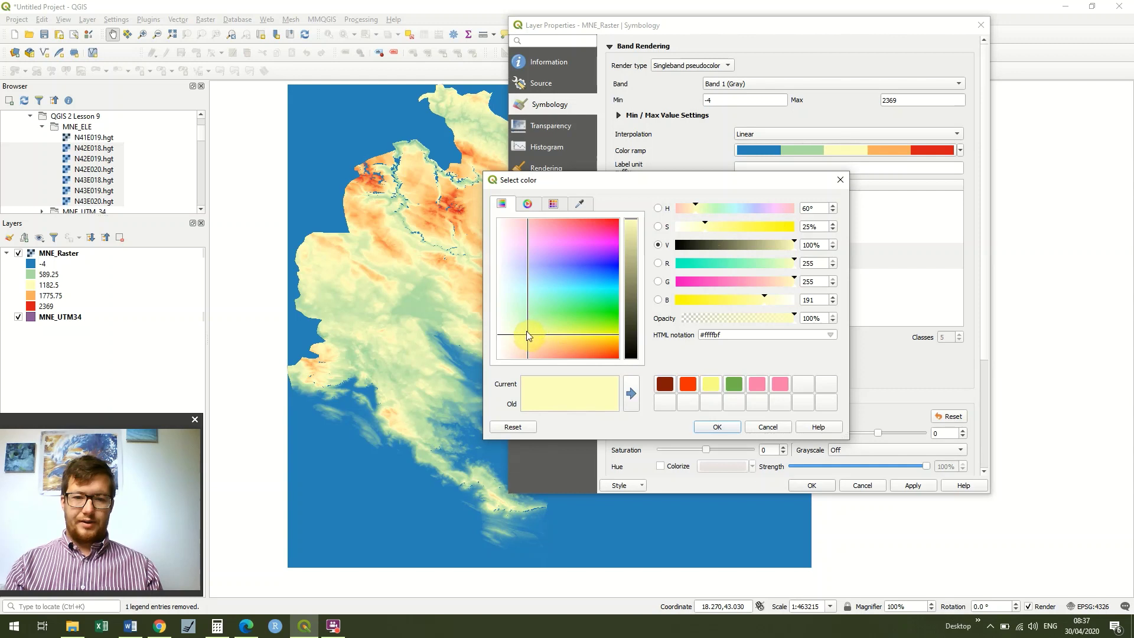
drag(529, 332, 547, 334)
click(719, 427)
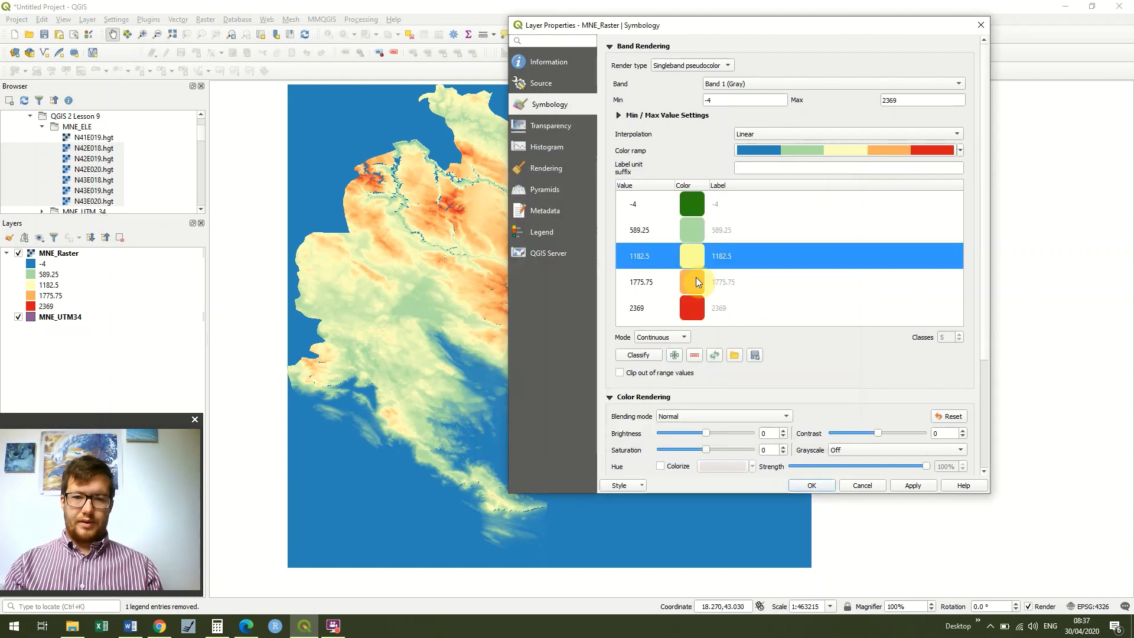
Set the 1775.75 class to deep red-orange and the 2369 class to light grey #d7d7d7.
double_click(696, 278)
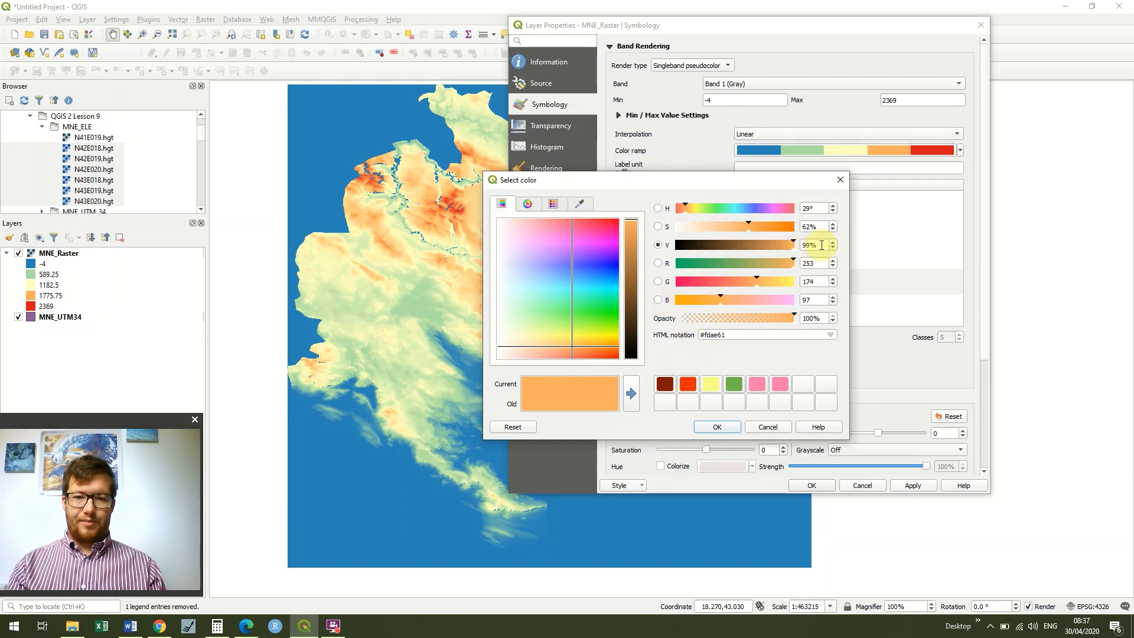
click(794, 245)
drag(795, 262, 764, 259)
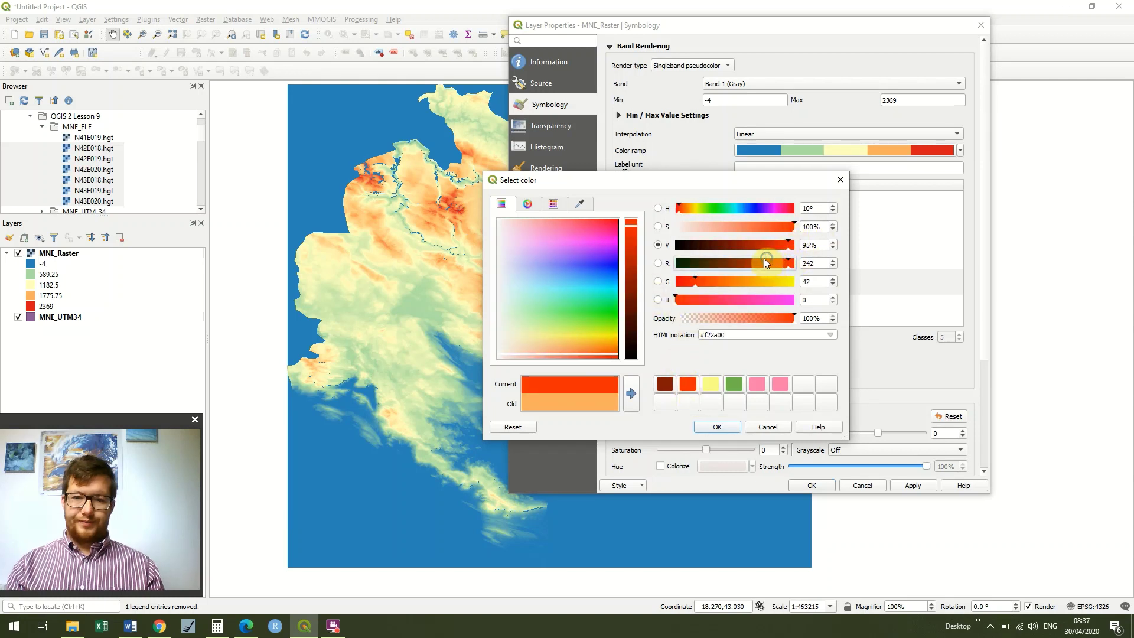
click(714, 427)
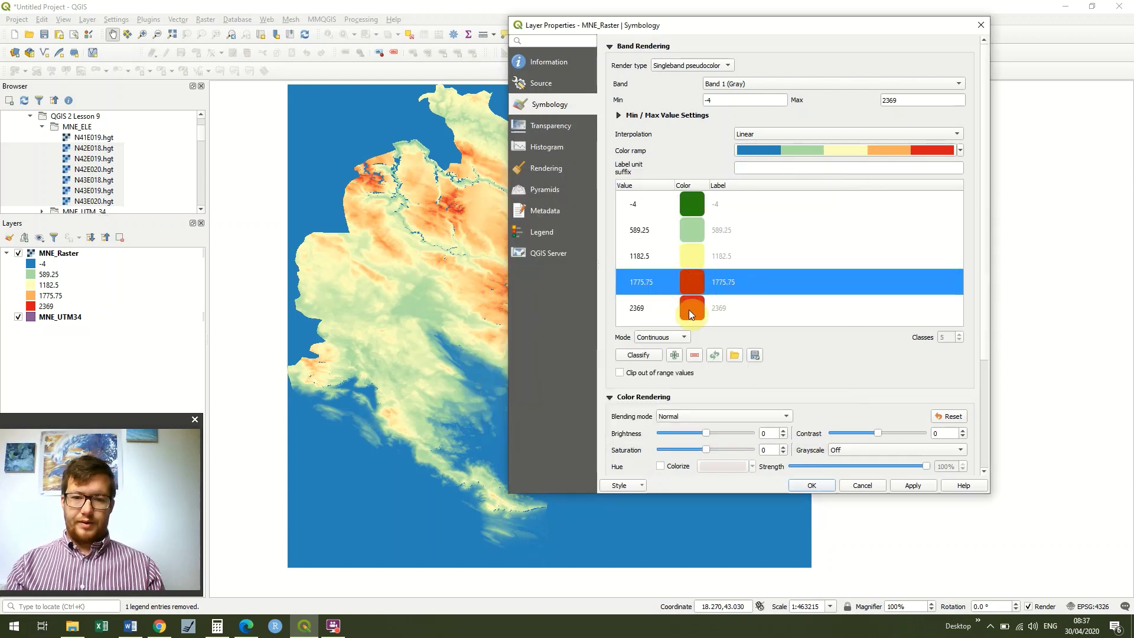
double_click(688, 309)
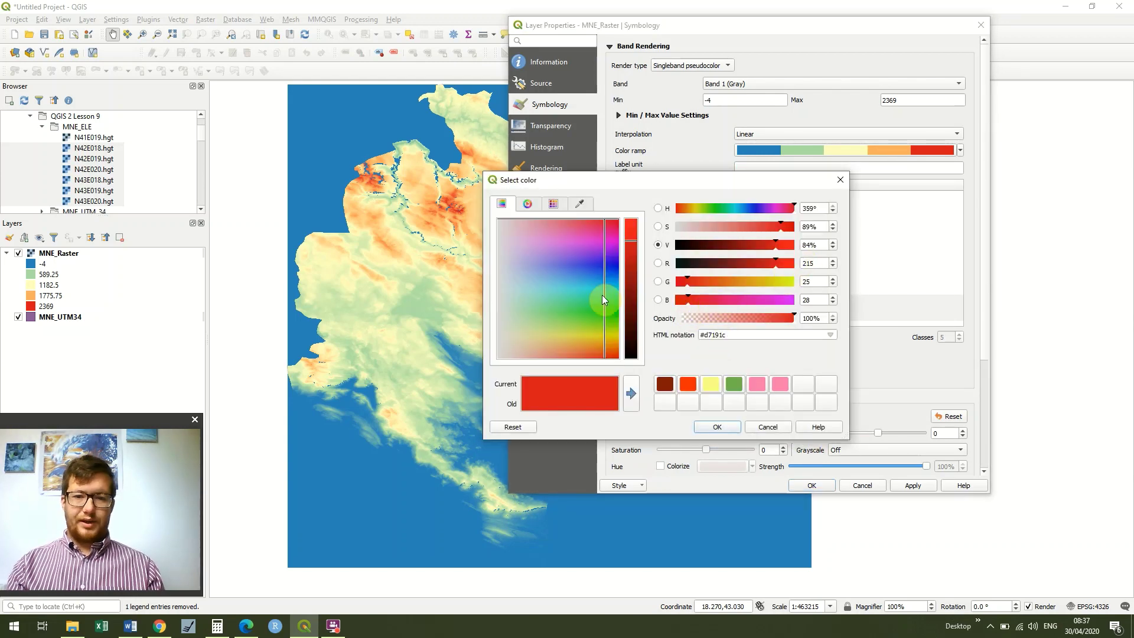
click(603, 219)
drag(509, 223, 483, 219)
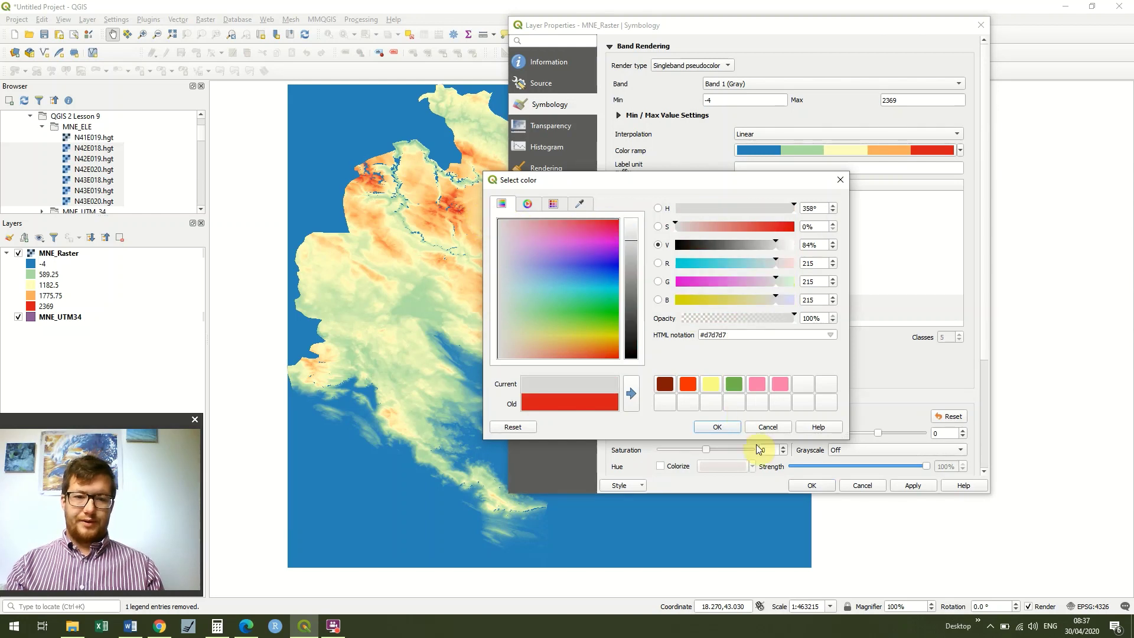
click(725, 426)
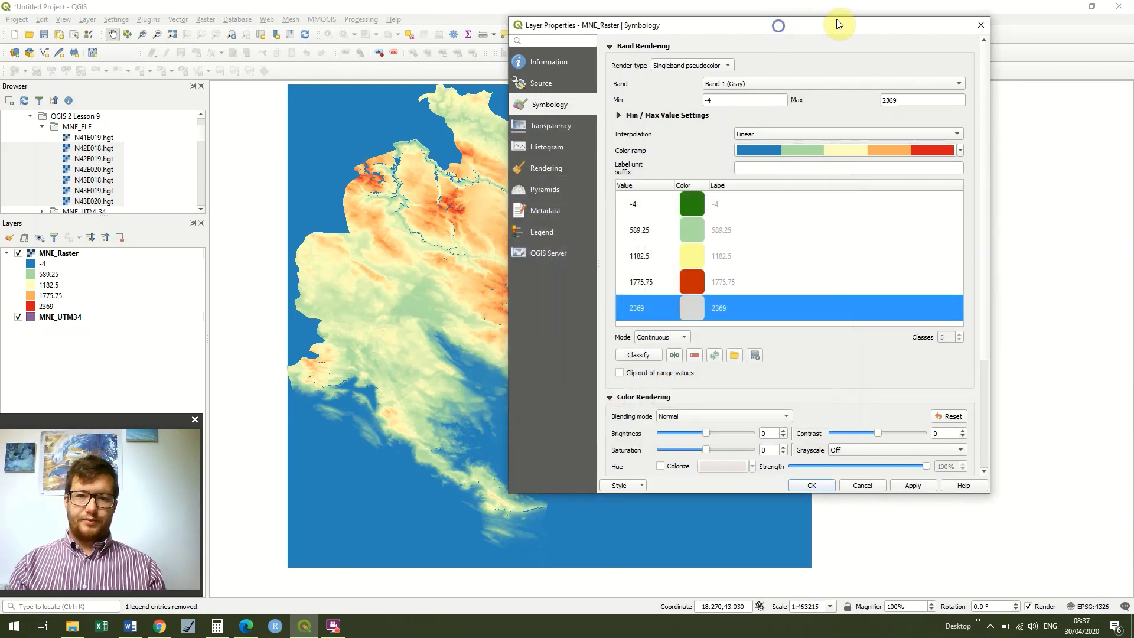
drag(881, 25, 995, 11)
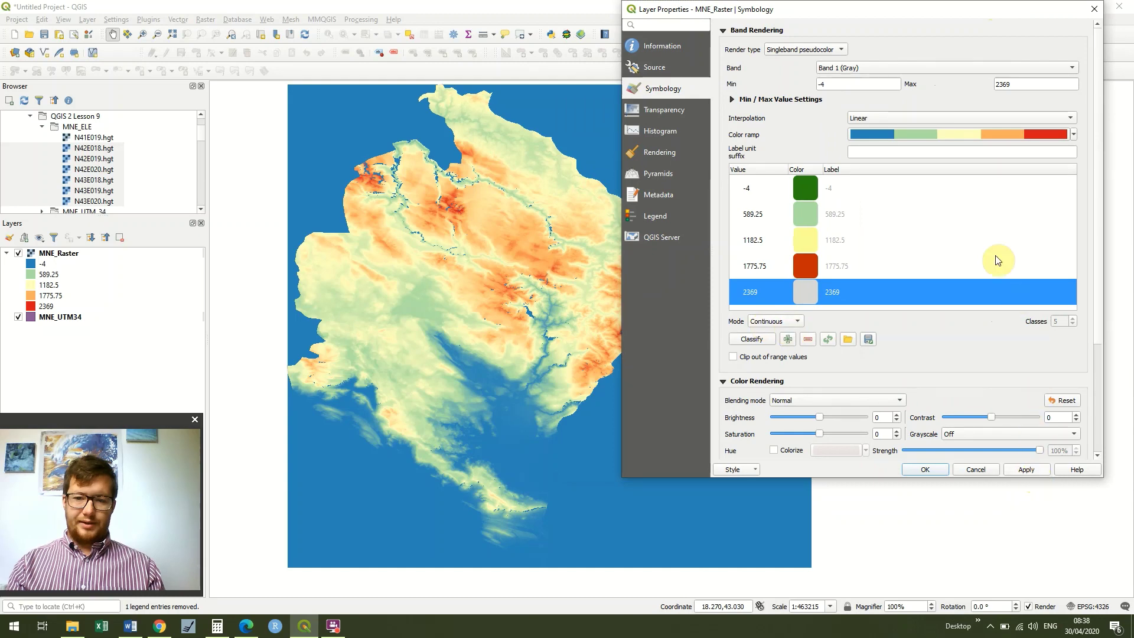
Apply the green–yellow–red–grey class colours to MNE_Raster and close Layer Properties with OK.
click(1026, 468)
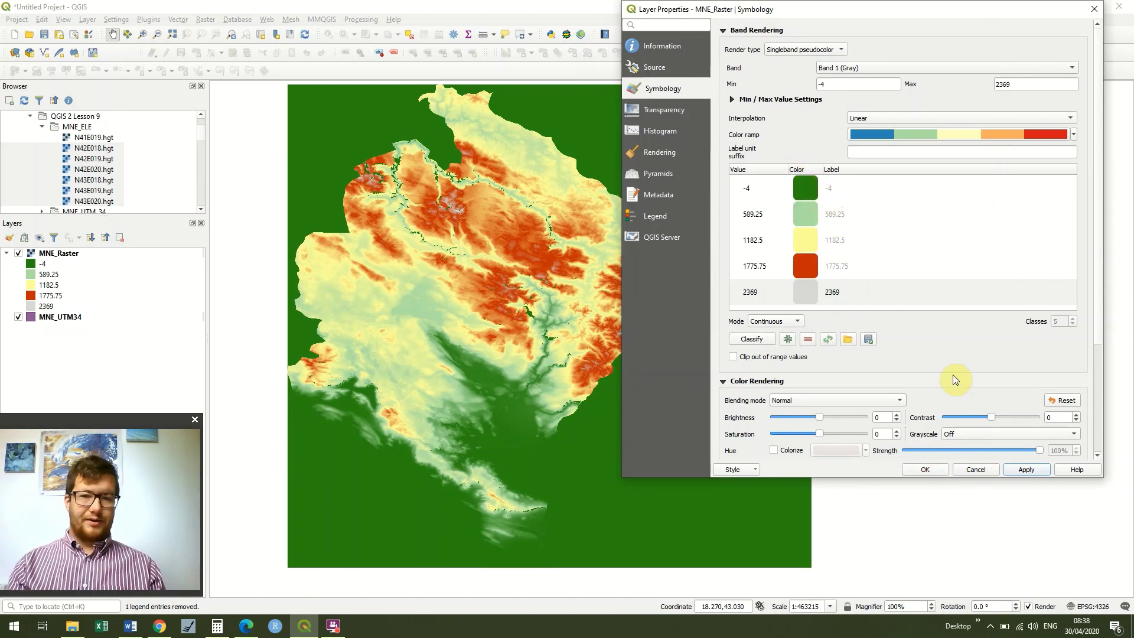
click(925, 470)
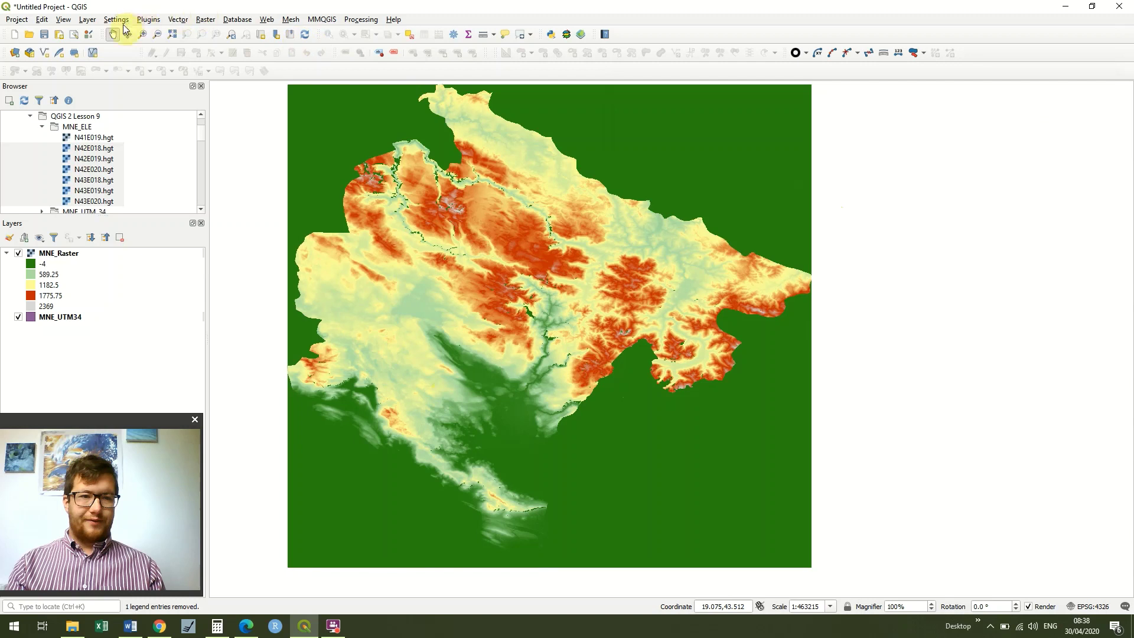
click(141, 36)
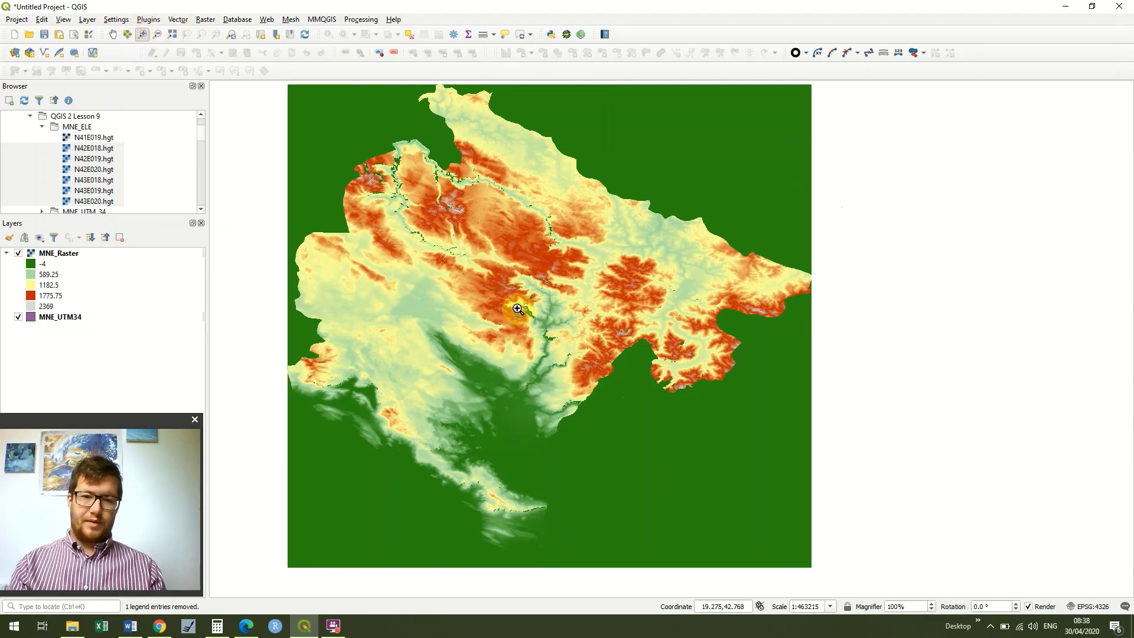
scroll(572, 400, up, 2)
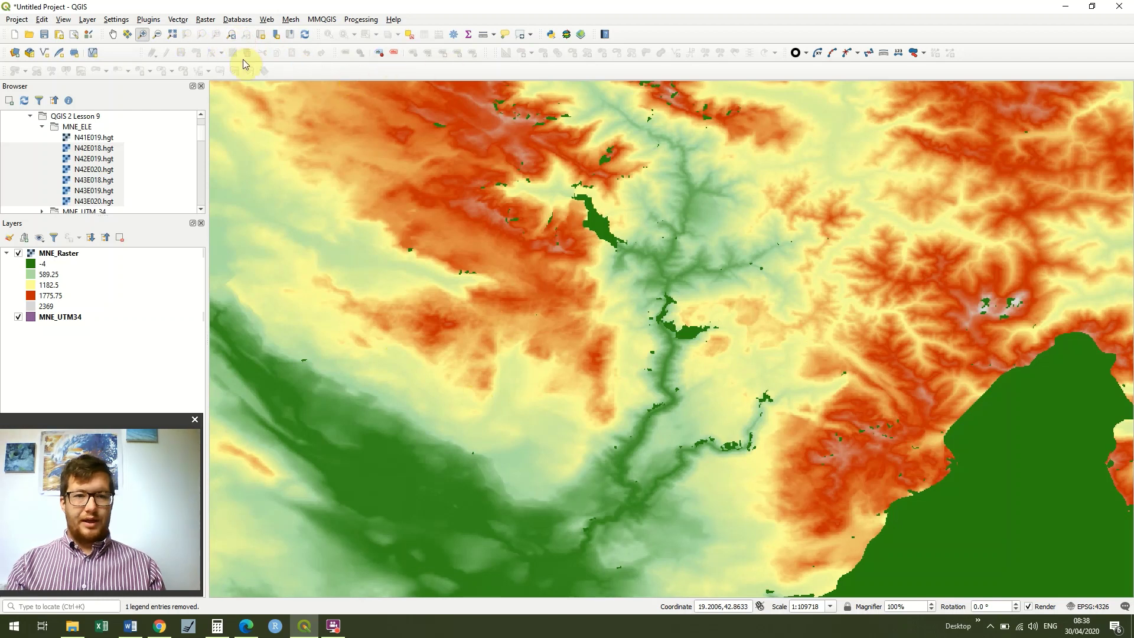
click(113, 35)
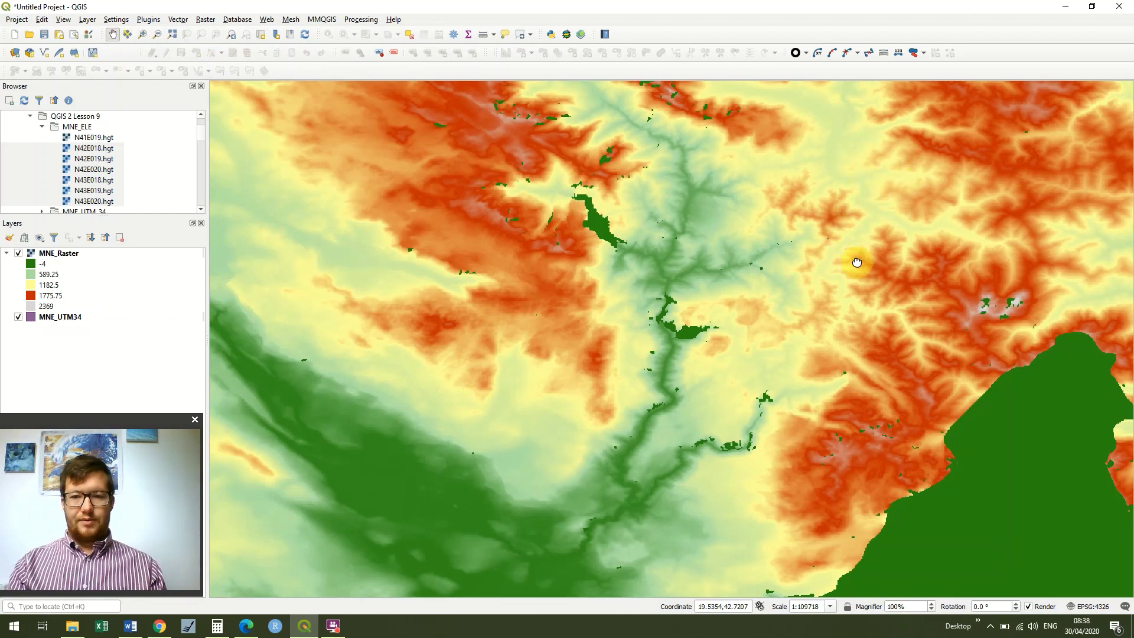
drag(857, 262, 800, 433)
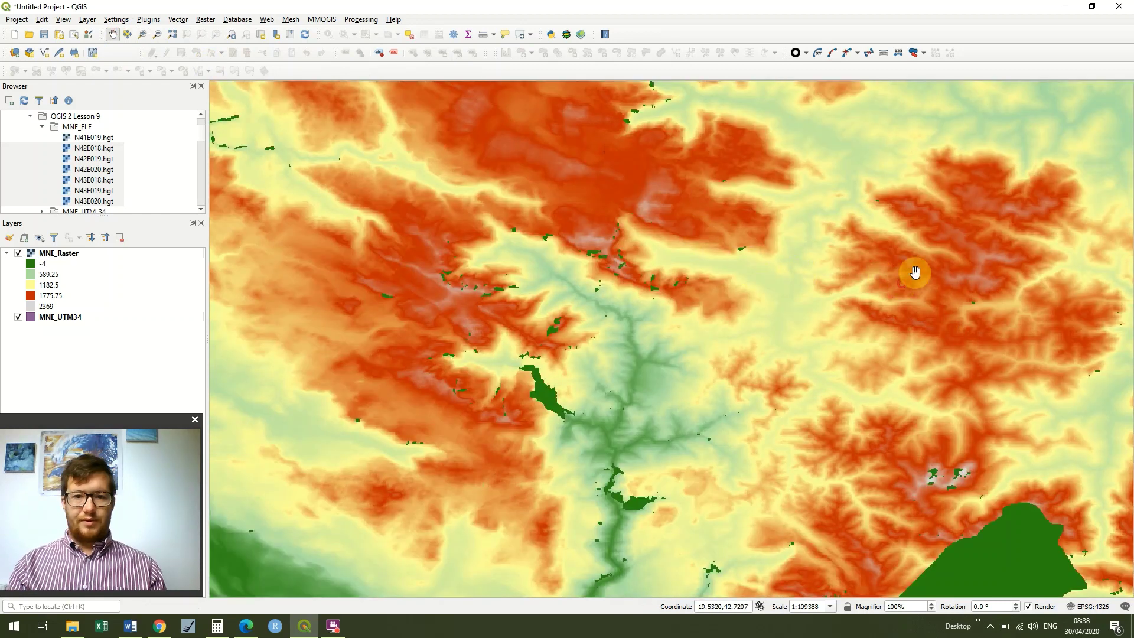
drag(739, 132, 772, 274)
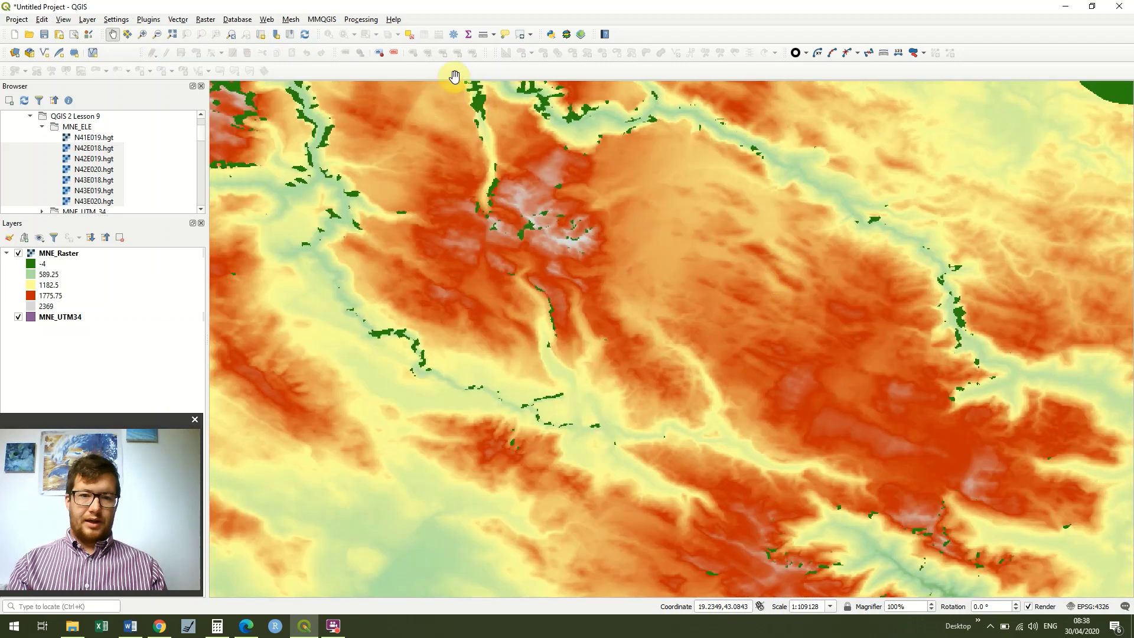
click(156, 35)
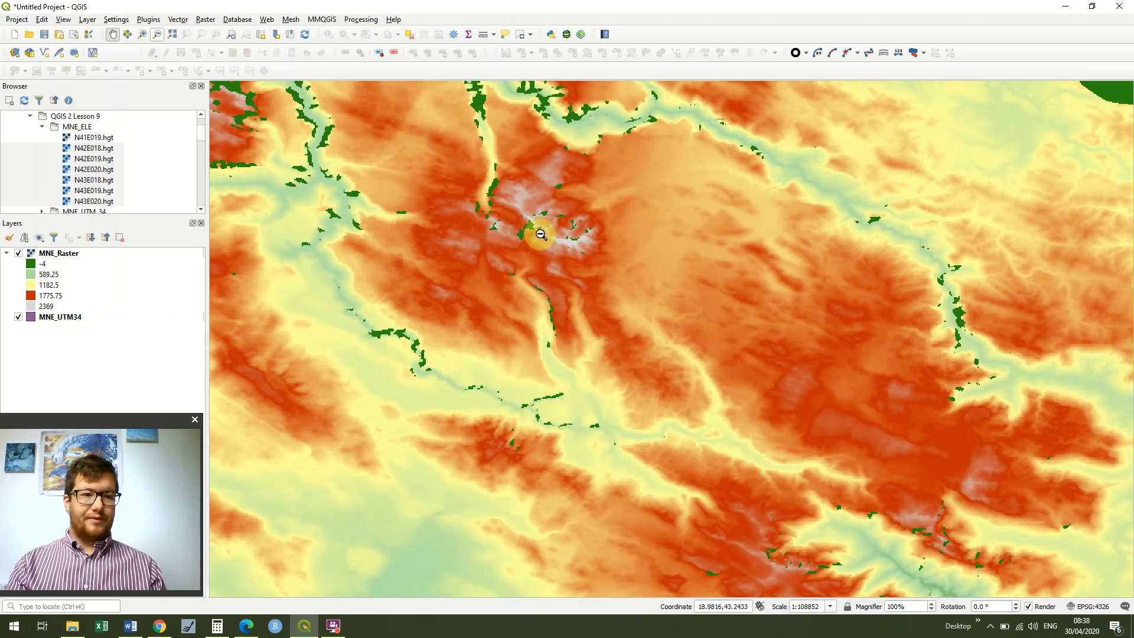
click(662, 335)
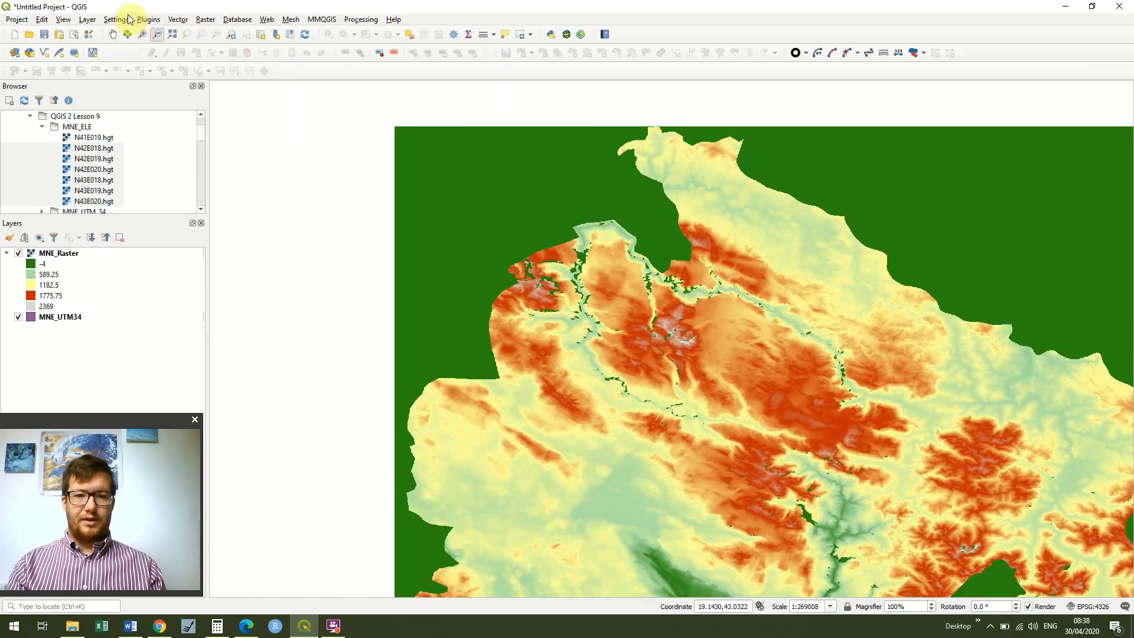
click(114, 36)
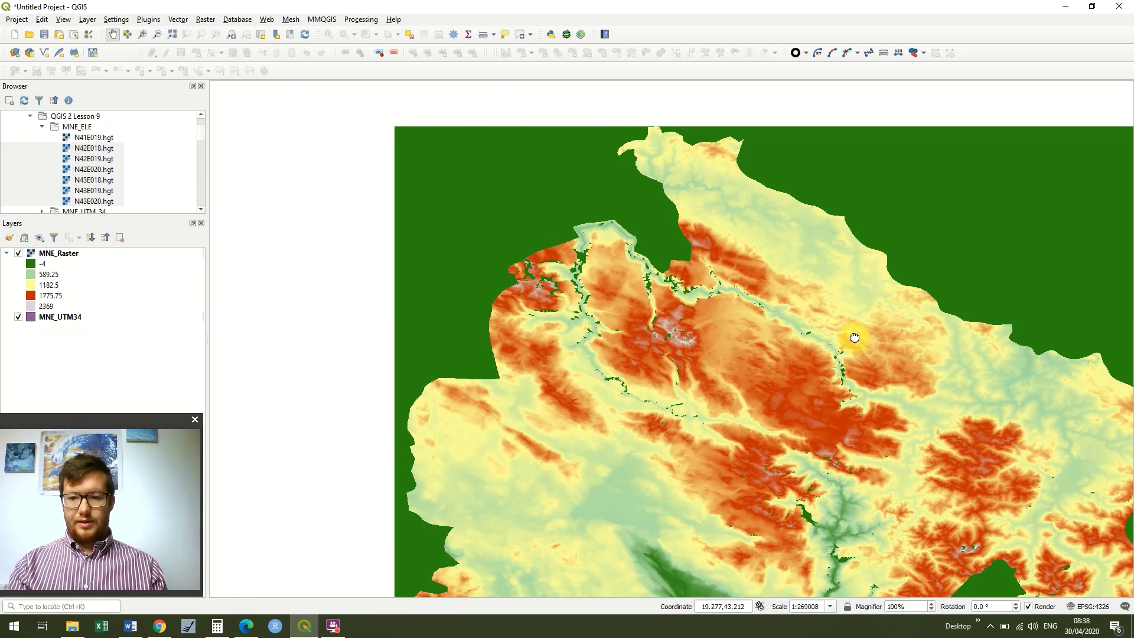
drag(854, 338, 748, 99)
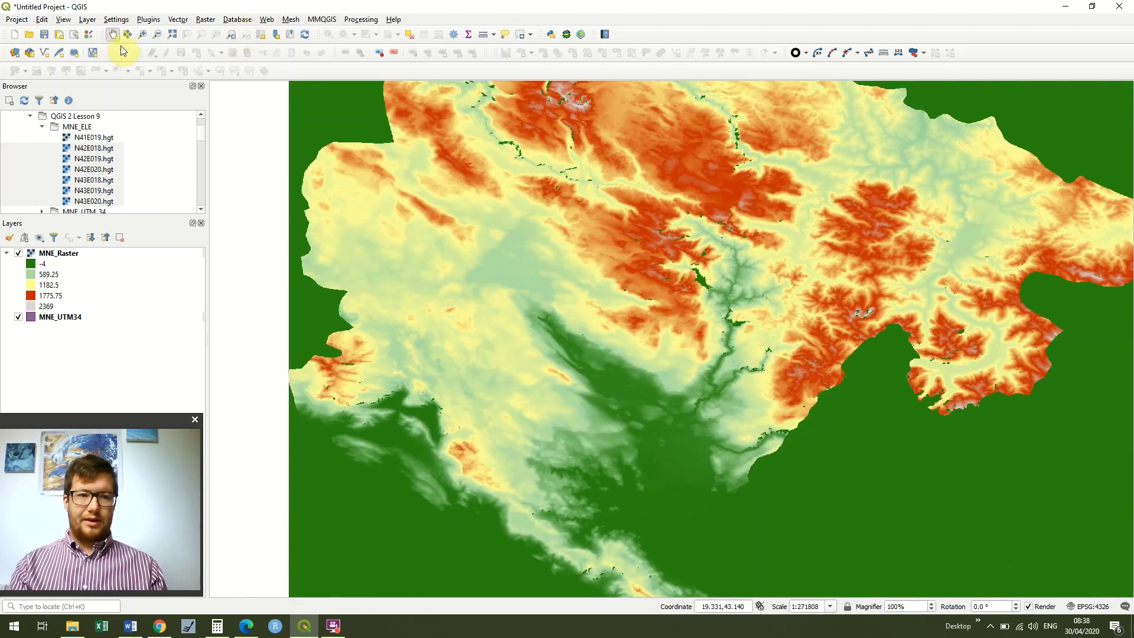
click(156, 37)
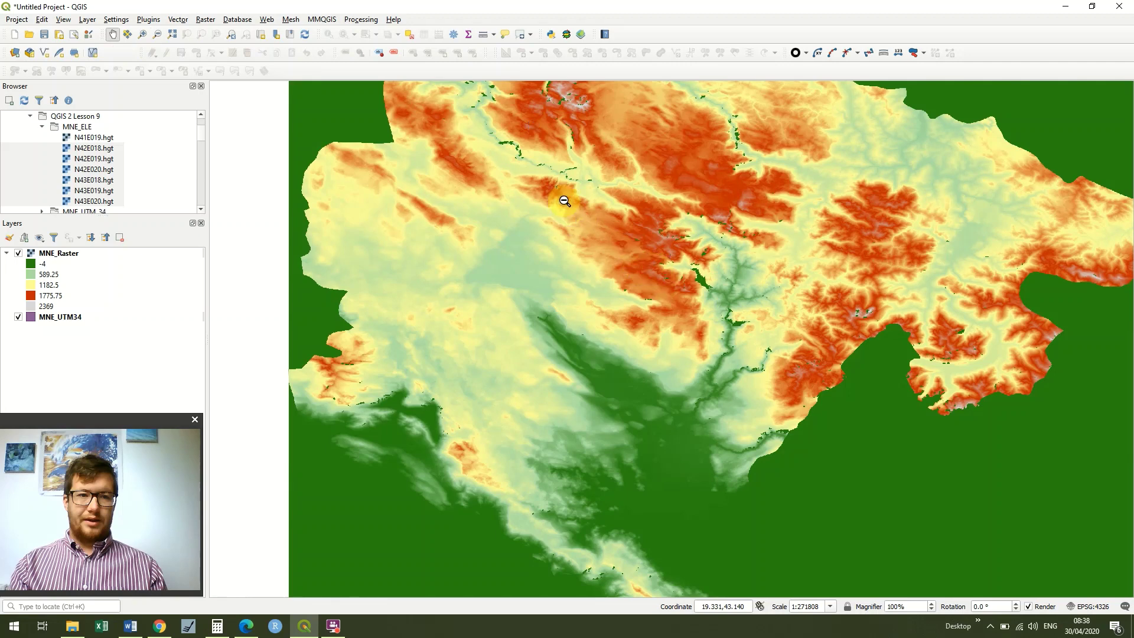
drag(527, 132, 725, 270)
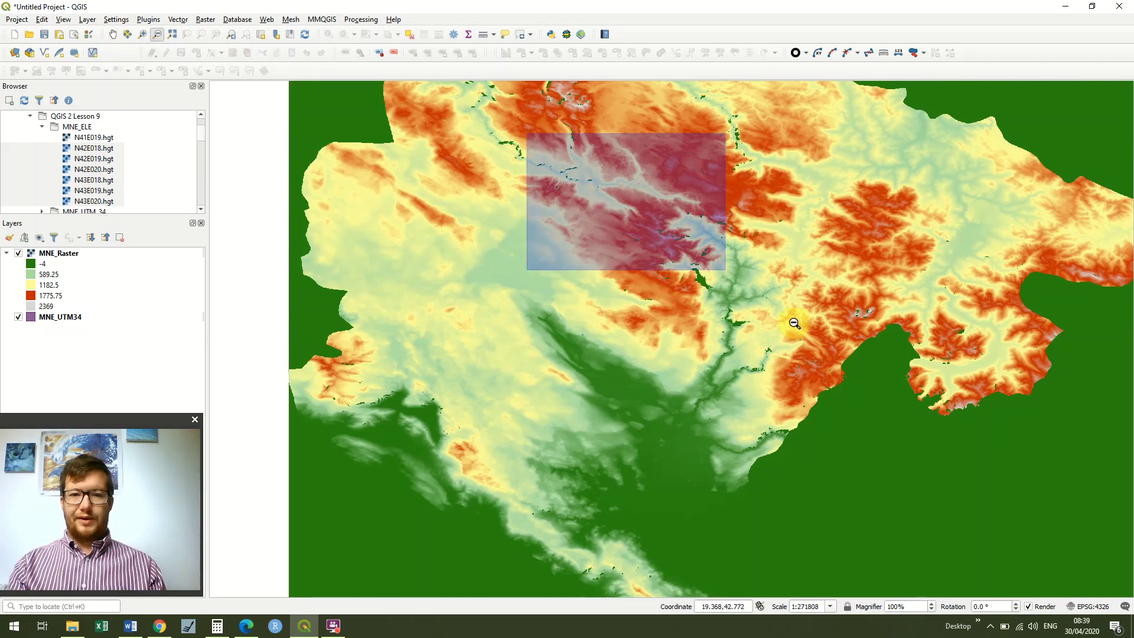